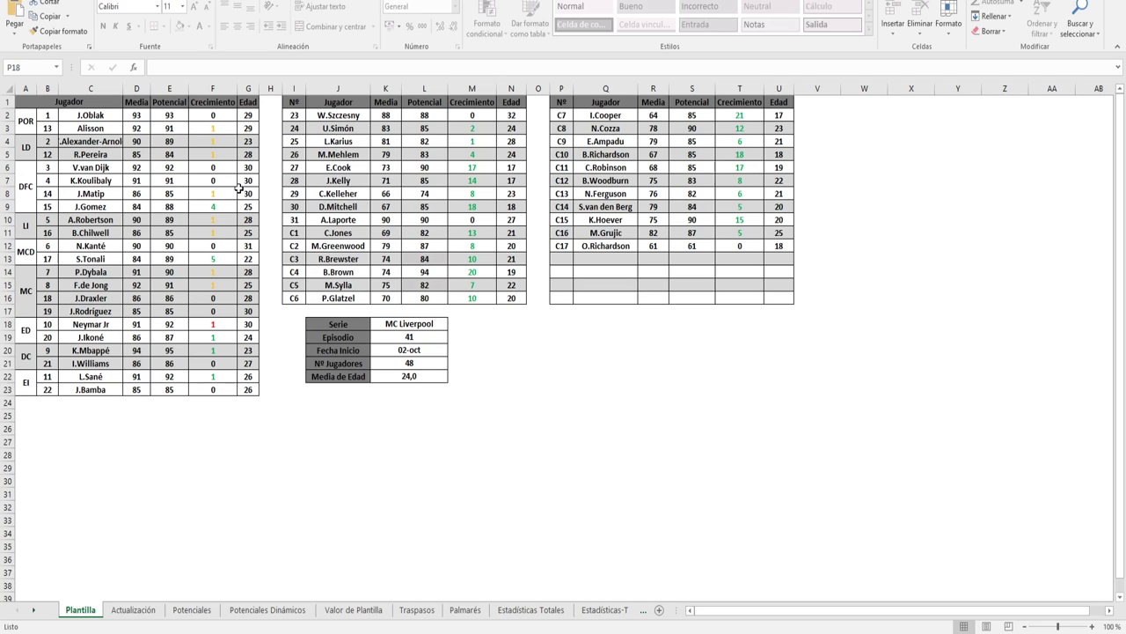
Compare the squad tables on the Plantilla sheet with the player lists on the Actualización sheet
click(133, 609)
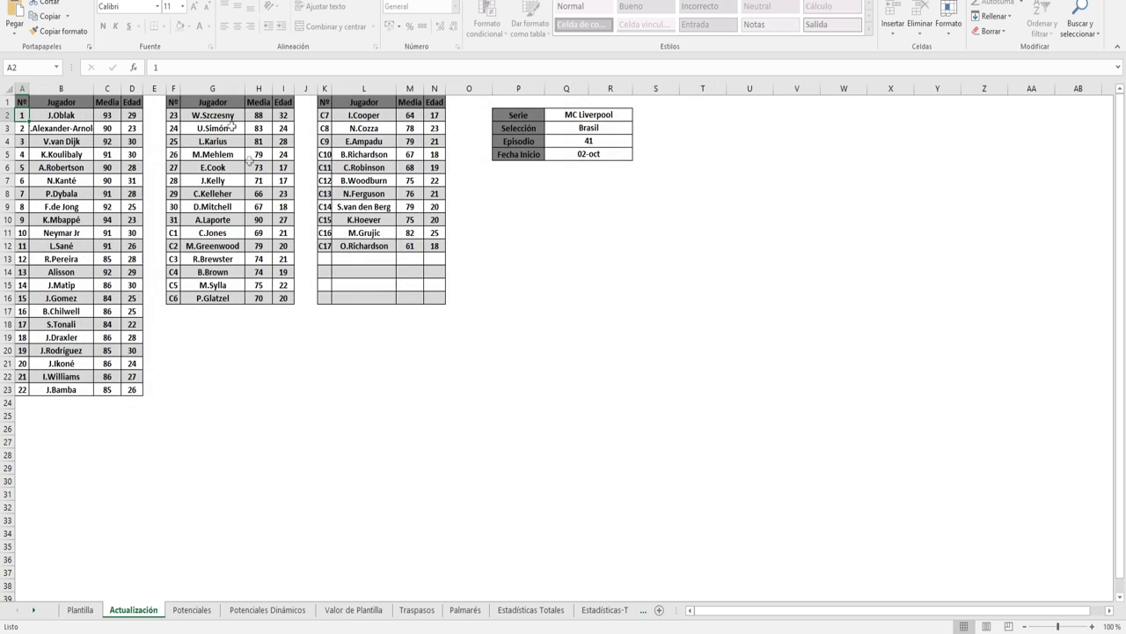
click(81, 610)
click(133, 610)
click(80, 608)
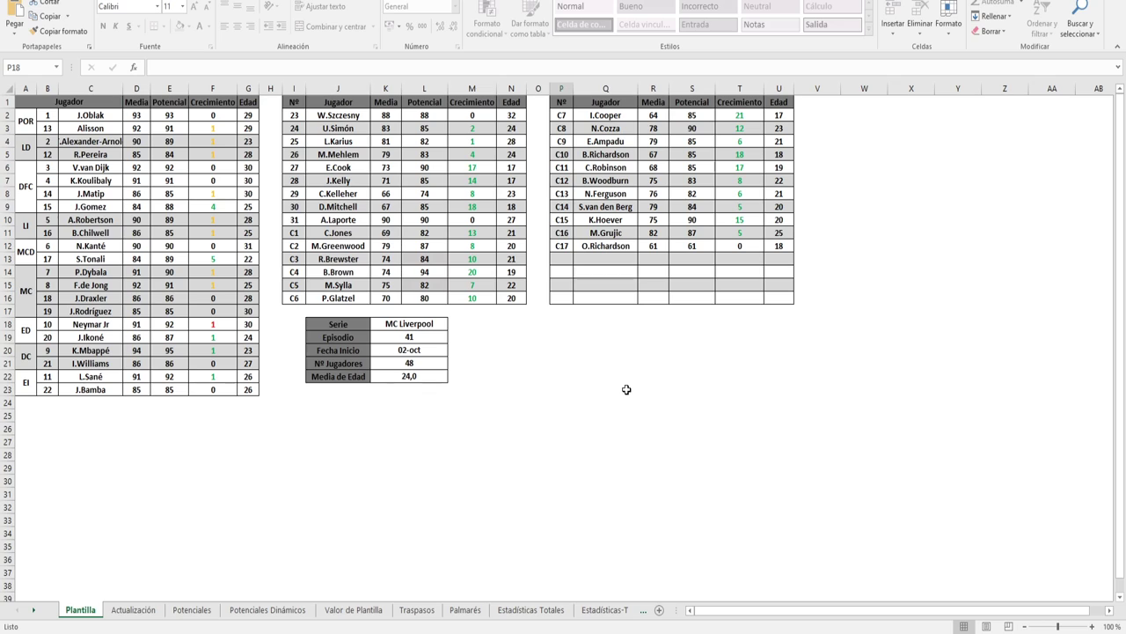
click(155, 613)
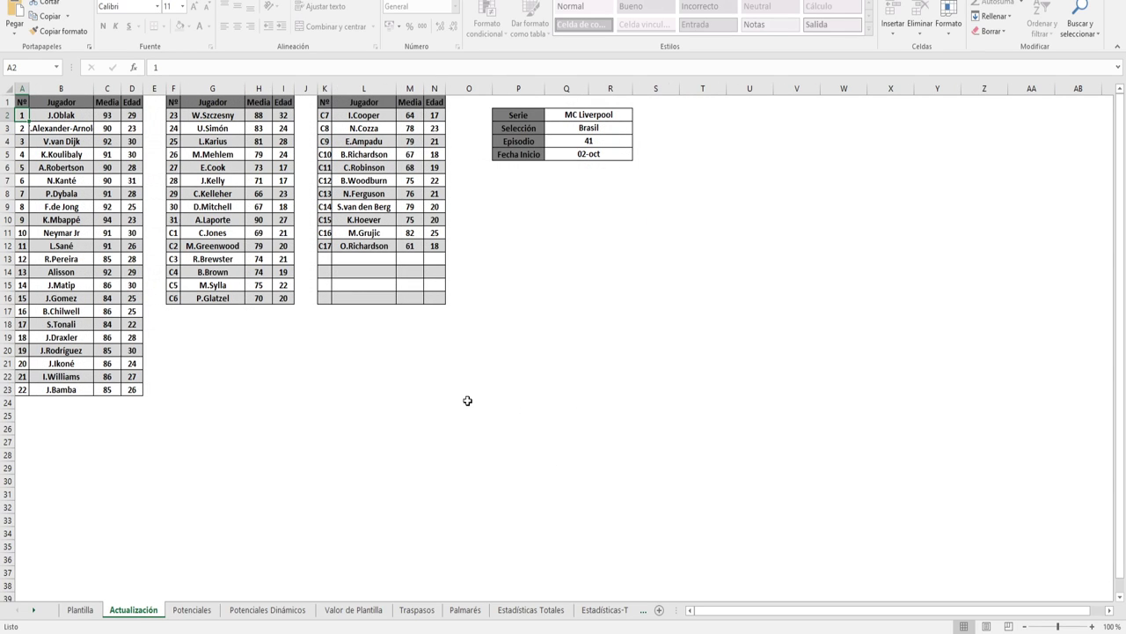
click(80, 610)
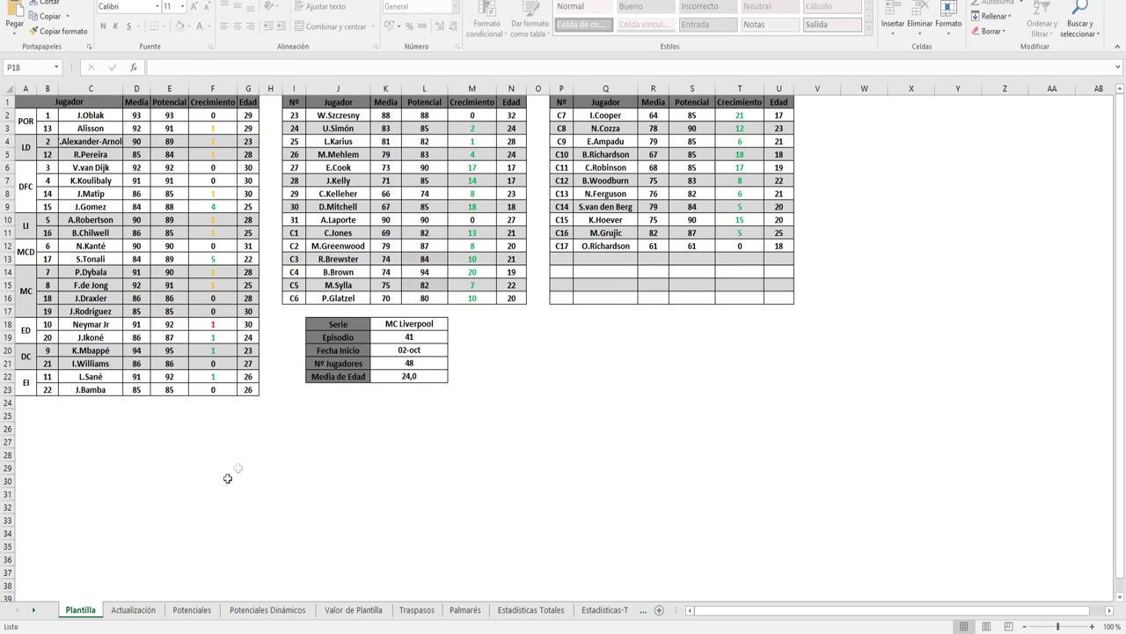
click(134, 610)
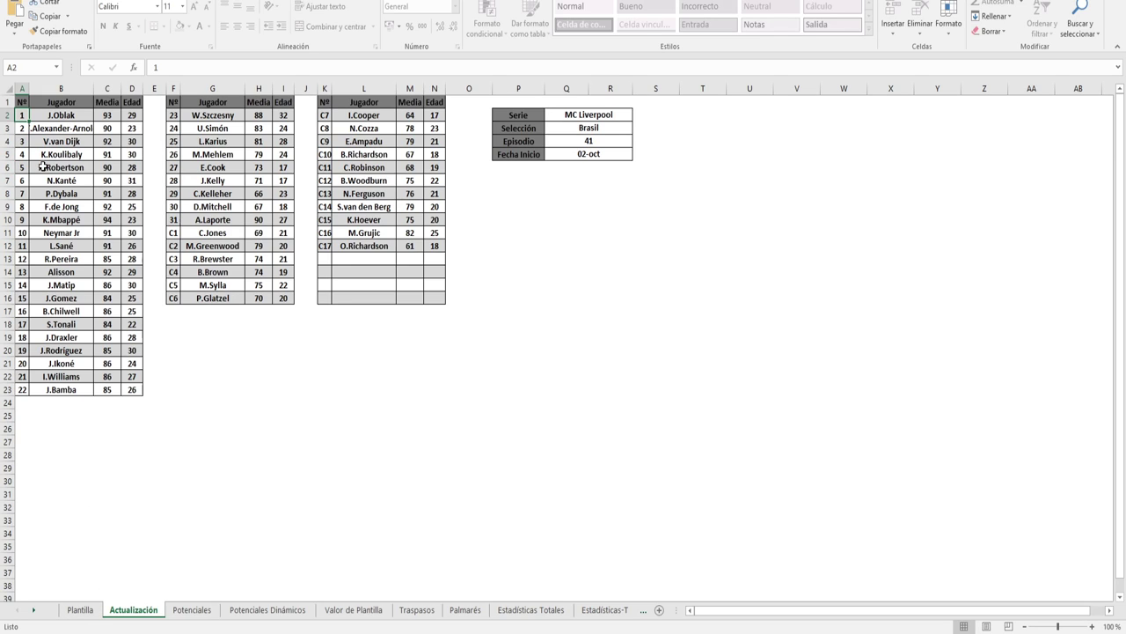
click(80, 610)
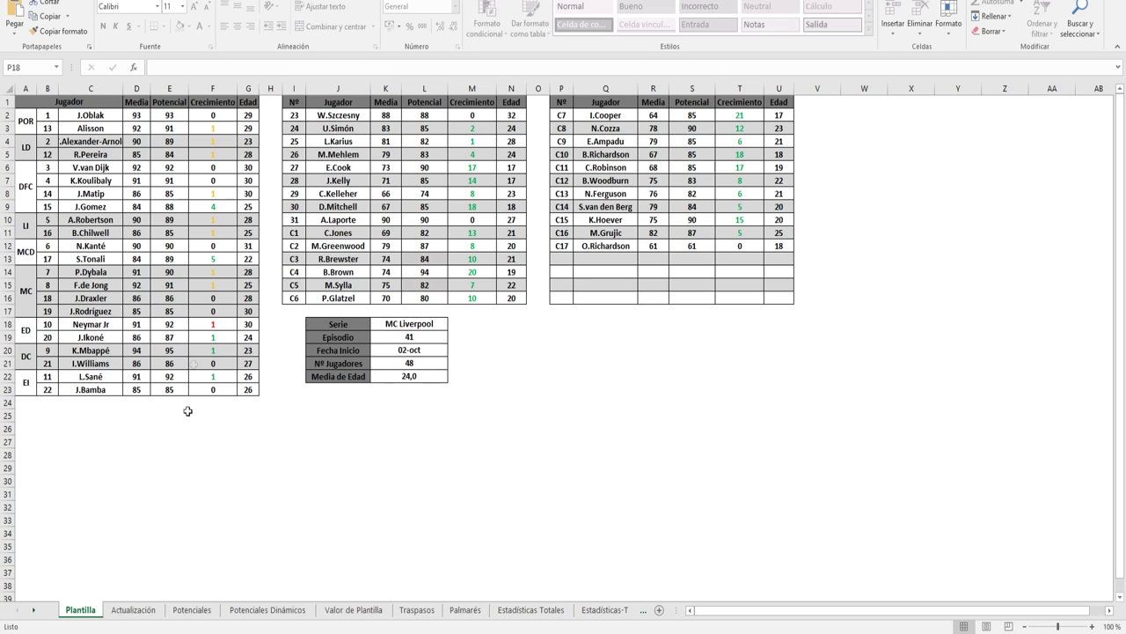
click(132, 610)
click(80, 610)
click(151, 612)
Examine the players' ratings in the Máximo column of the Potenciales sheet, from cell B2 down to B38
click(191, 610)
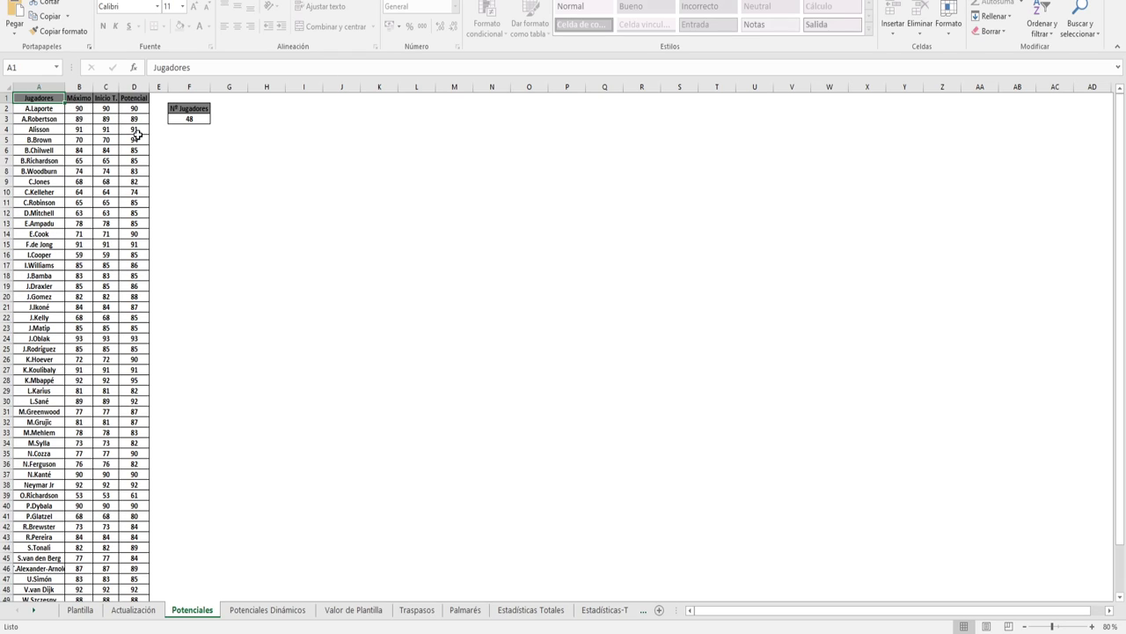
click(75, 110)
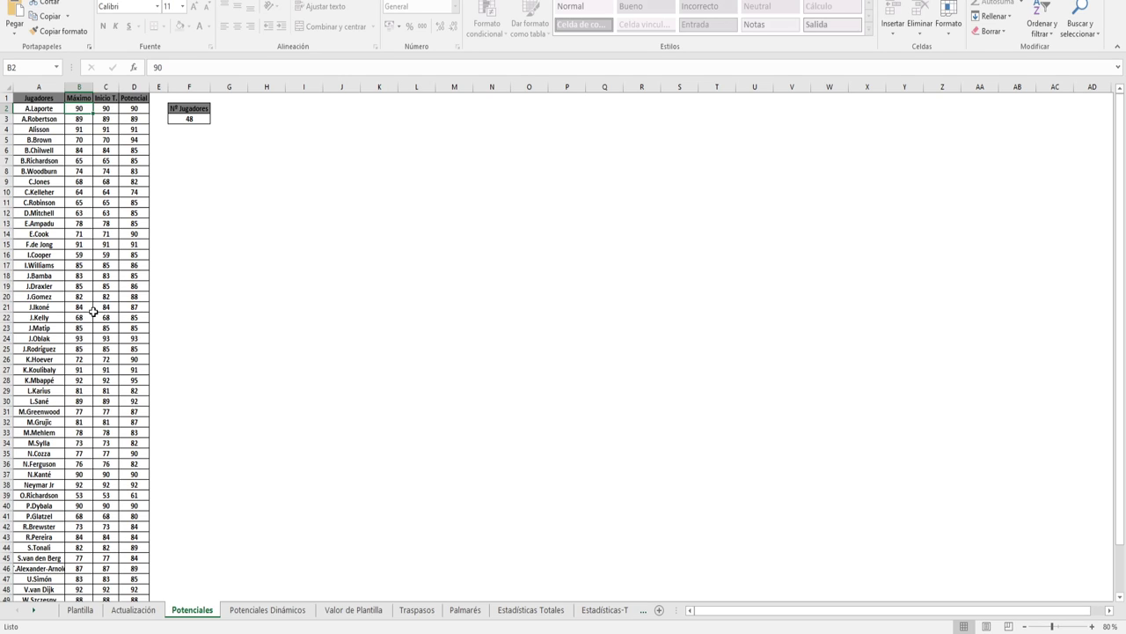
scroll(57, 567, down, 1)
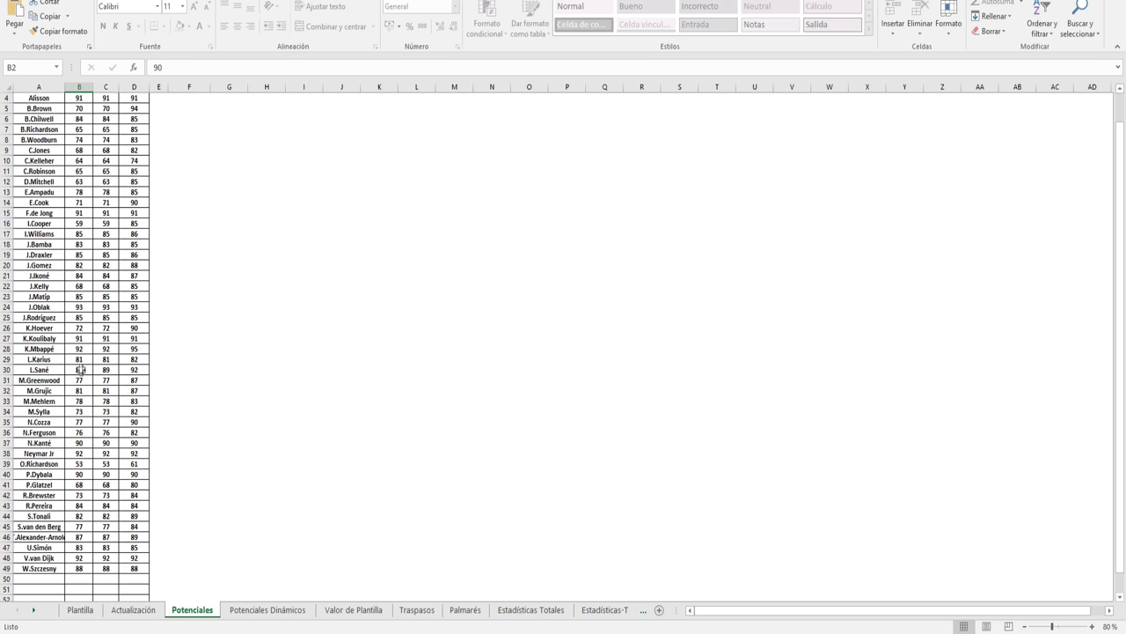
click(77, 453)
Revisit the Plantilla and Actualización sheets and examine the Inicio T. and Potencial columns on the Potenciales sheet
click(88, 610)
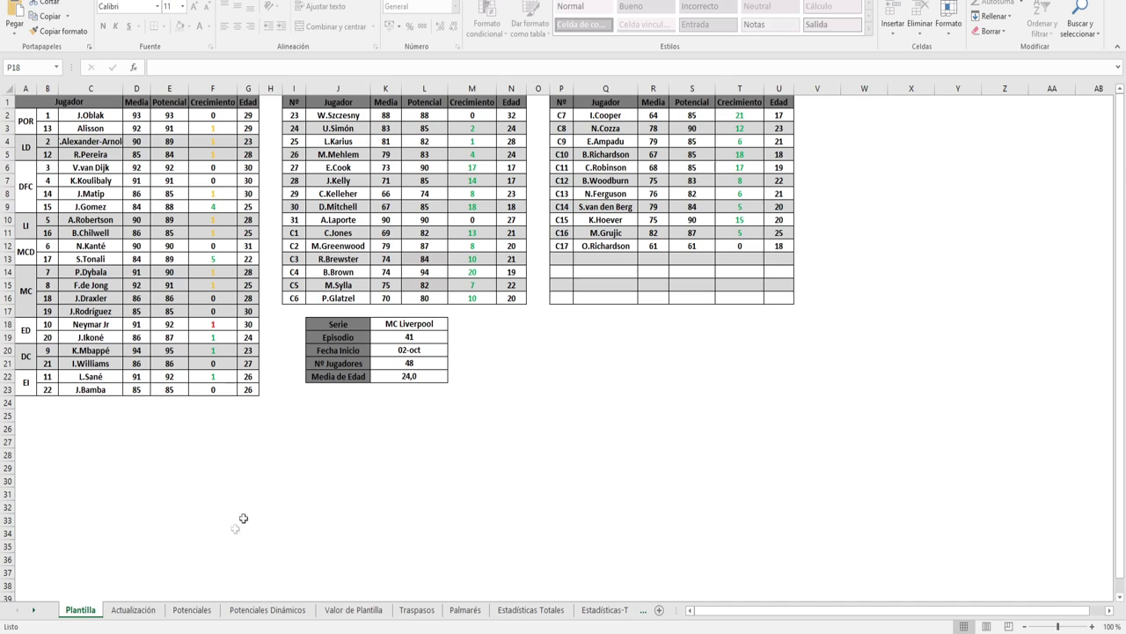
click(132, 609)
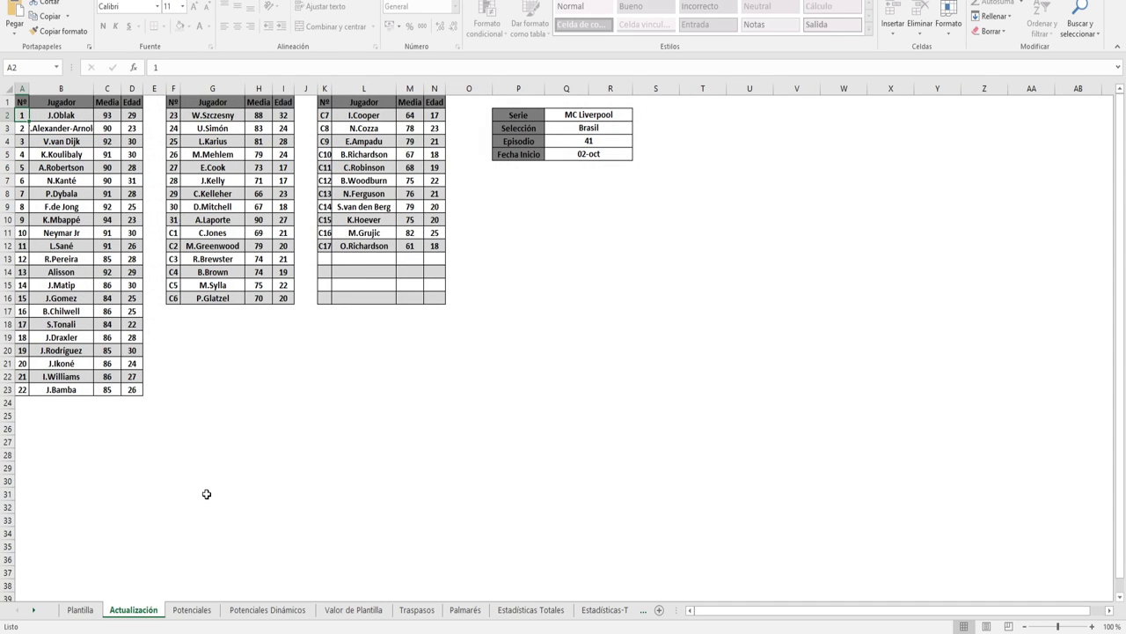
key(ctrl+Page_Down)
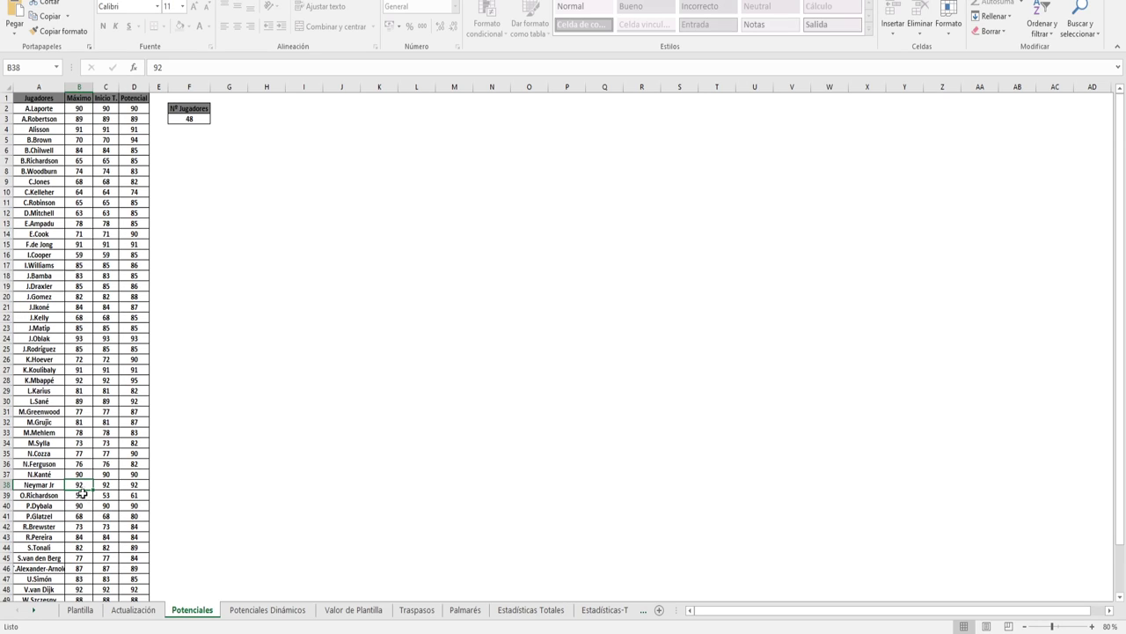
click(103, 132)
click(101, 414)
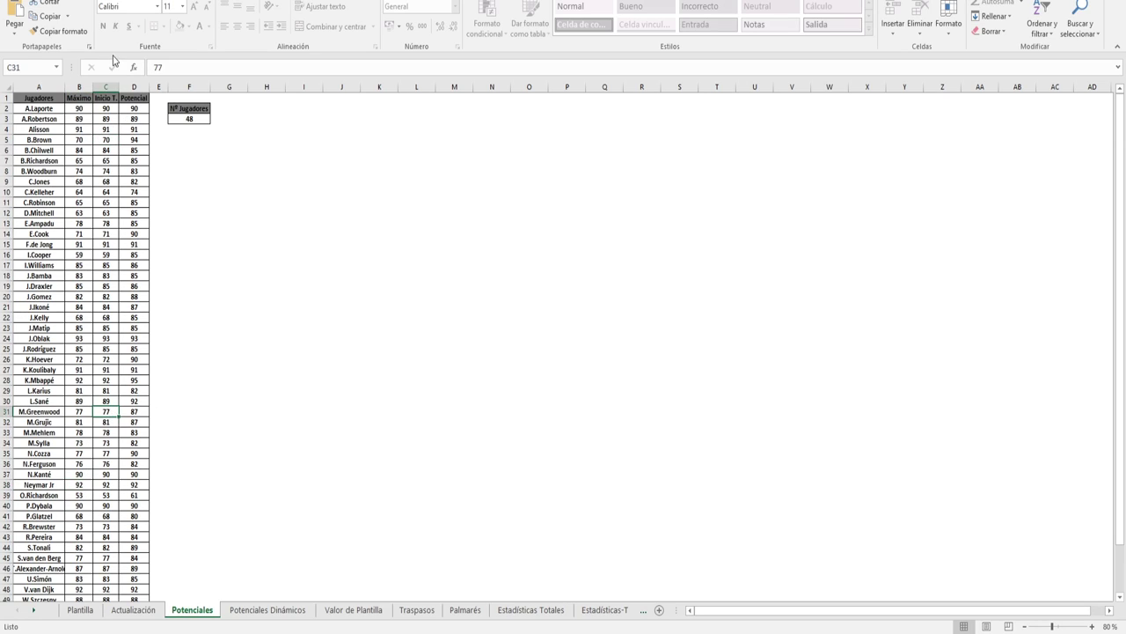
click(143, 296)
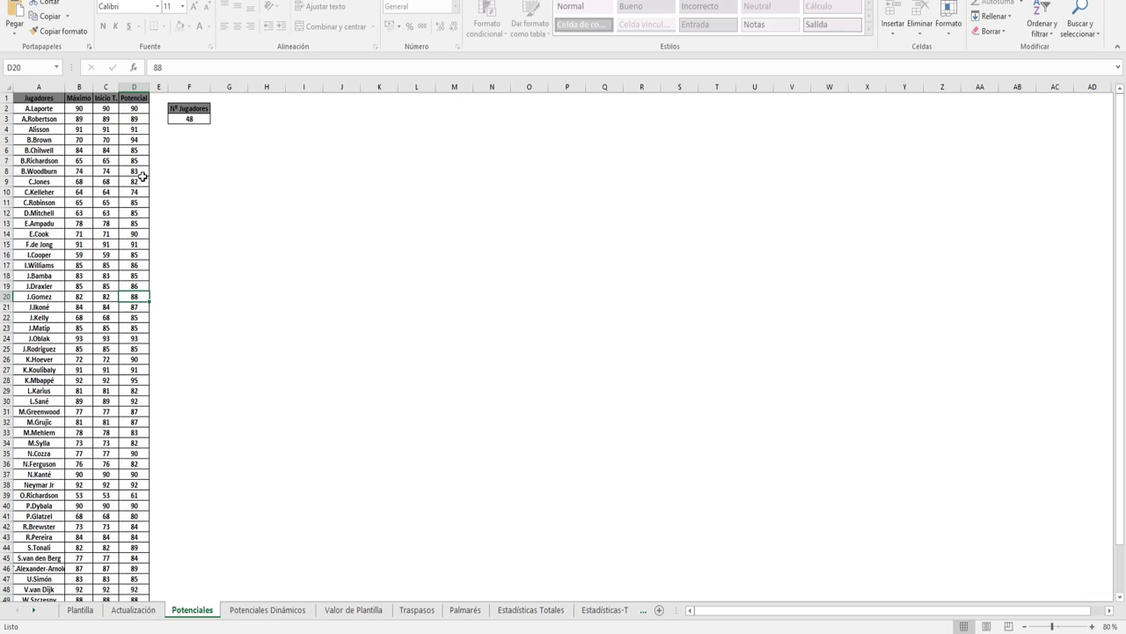
click(146, 235)
click(143, 243)
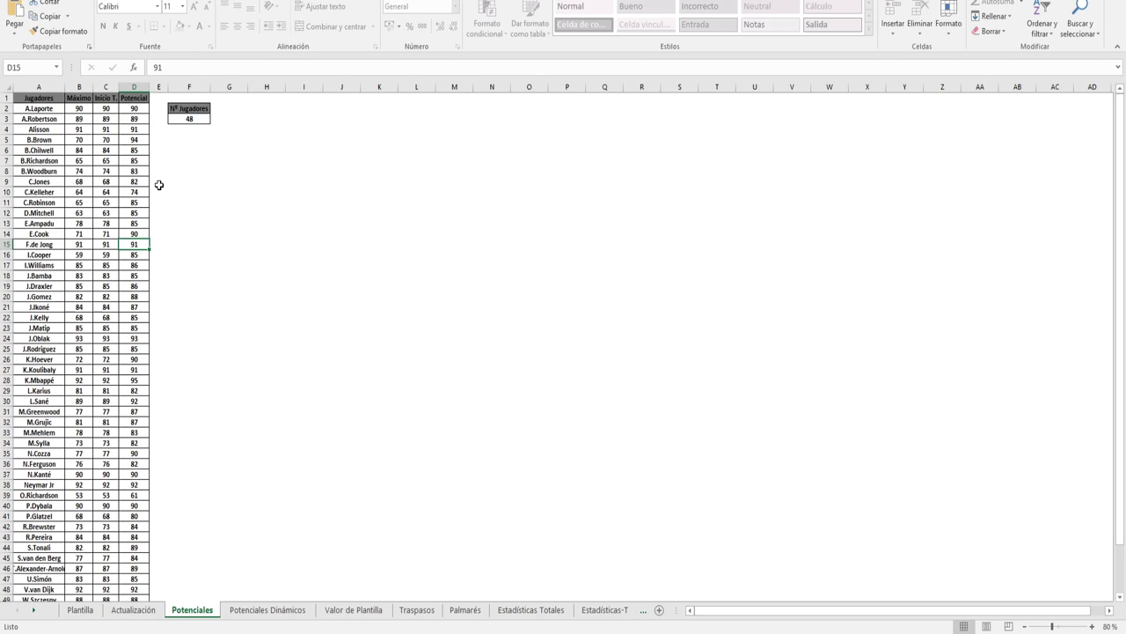
Review the full player list on the Potenciales sheet, checking the Jugadores header and the Potencial value in D7
click(31, 101)
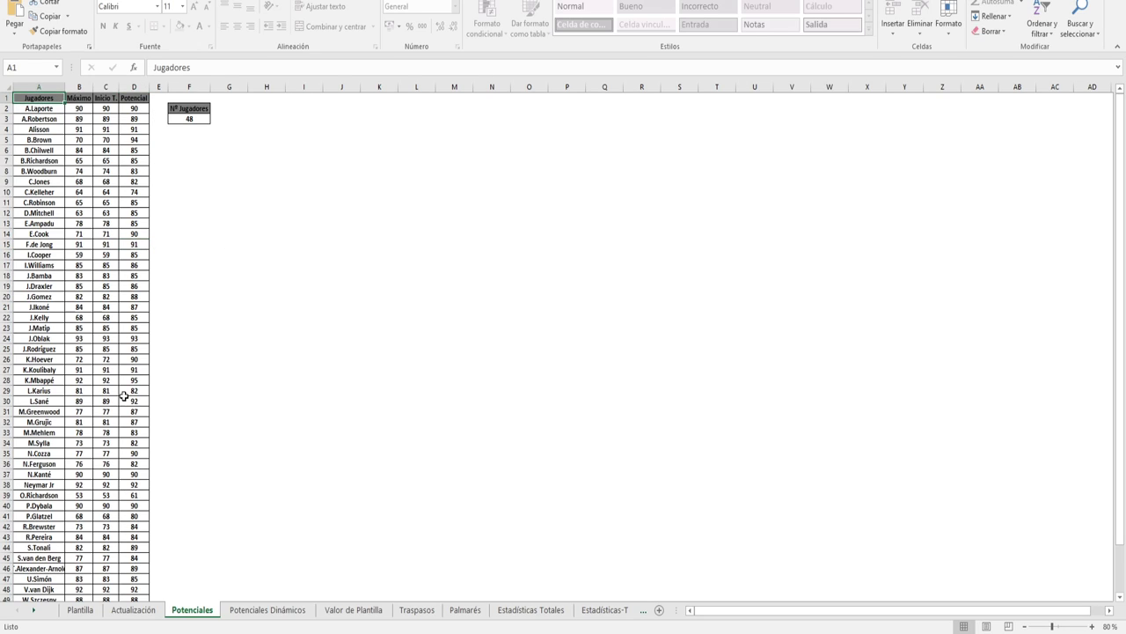
scroll(120, 409, down, 2)
scroll(187, 430, up, 2)
click(136, 160)
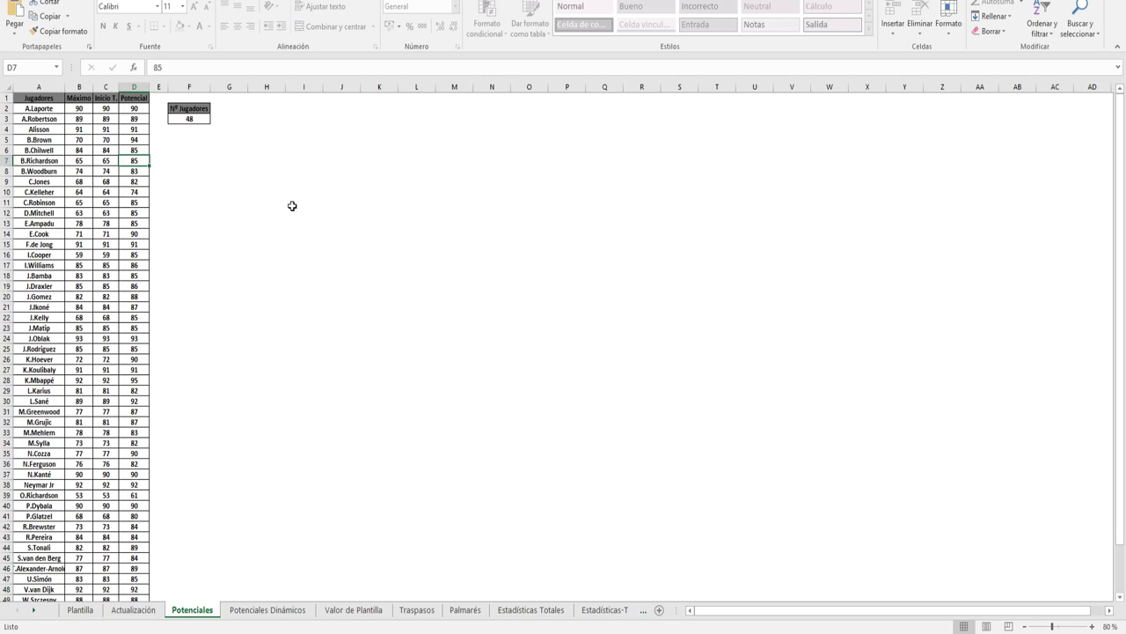
click(43, 97)
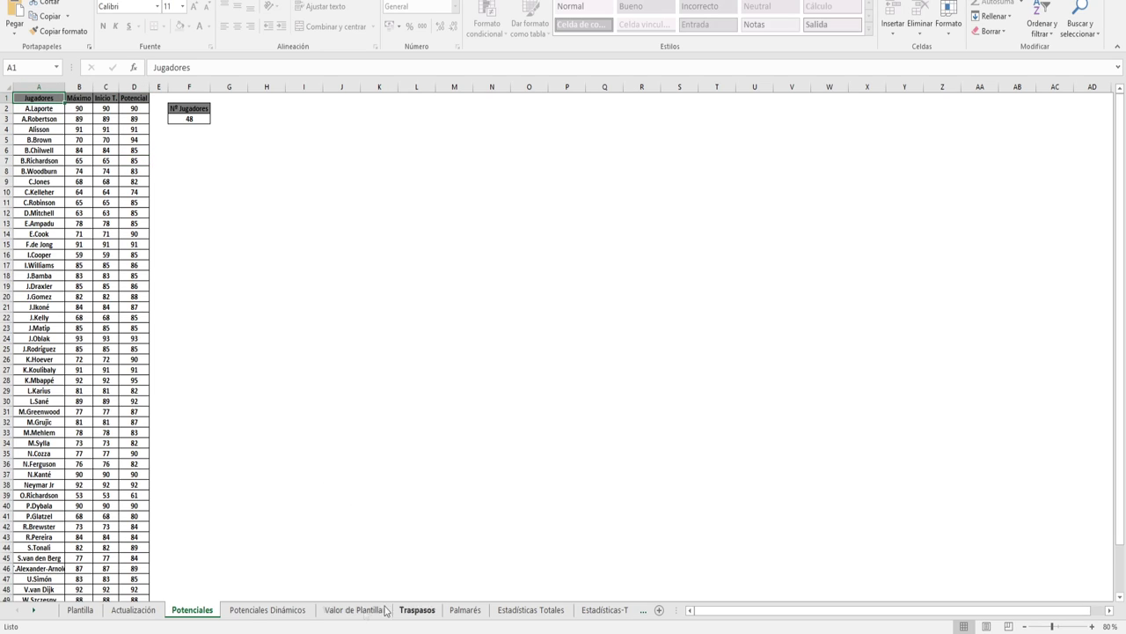
Examine the Valor Final, Nuevo Valor and Potencial columns for all players on the Potenciales Dinámicos sheet
click(251, 610)
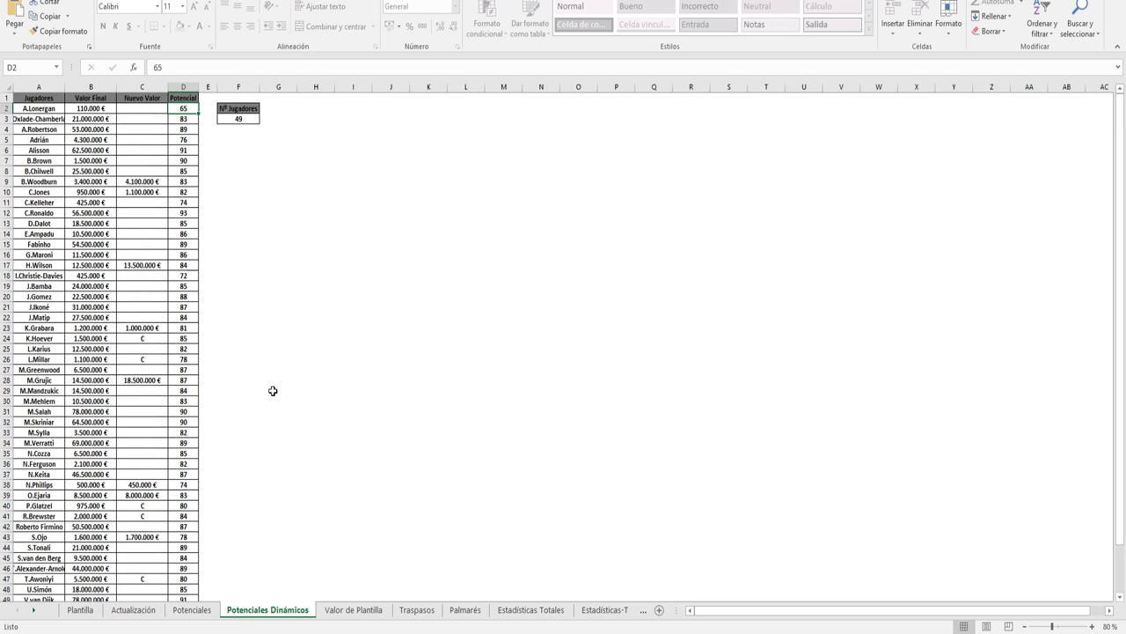
scroll(163, 225, down, 4)
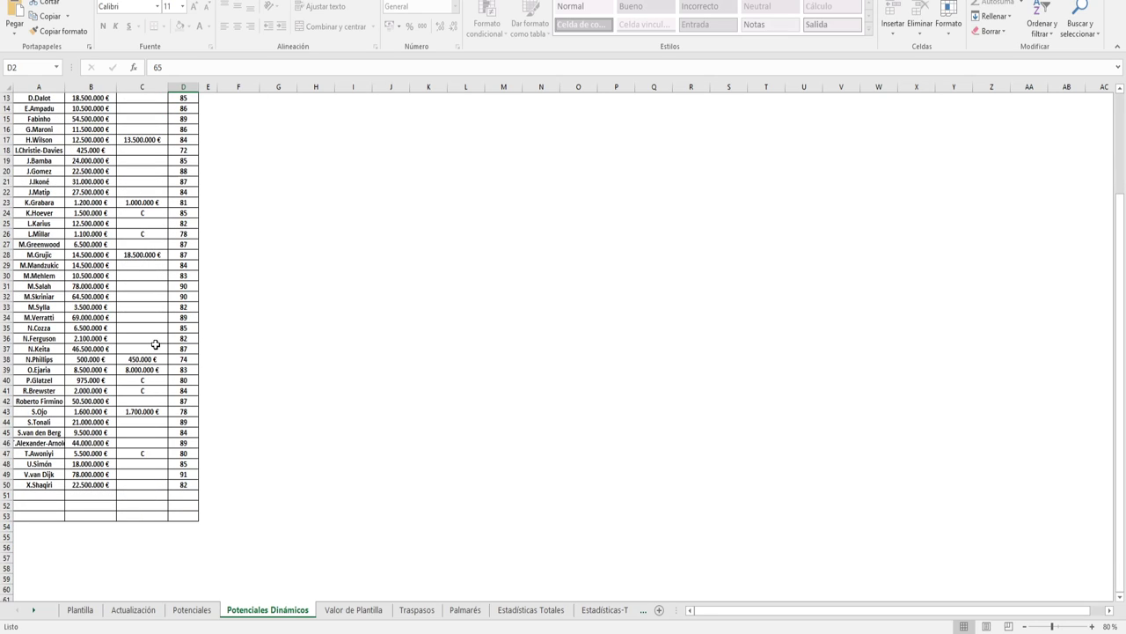
scroll(146, 393, up, 4)
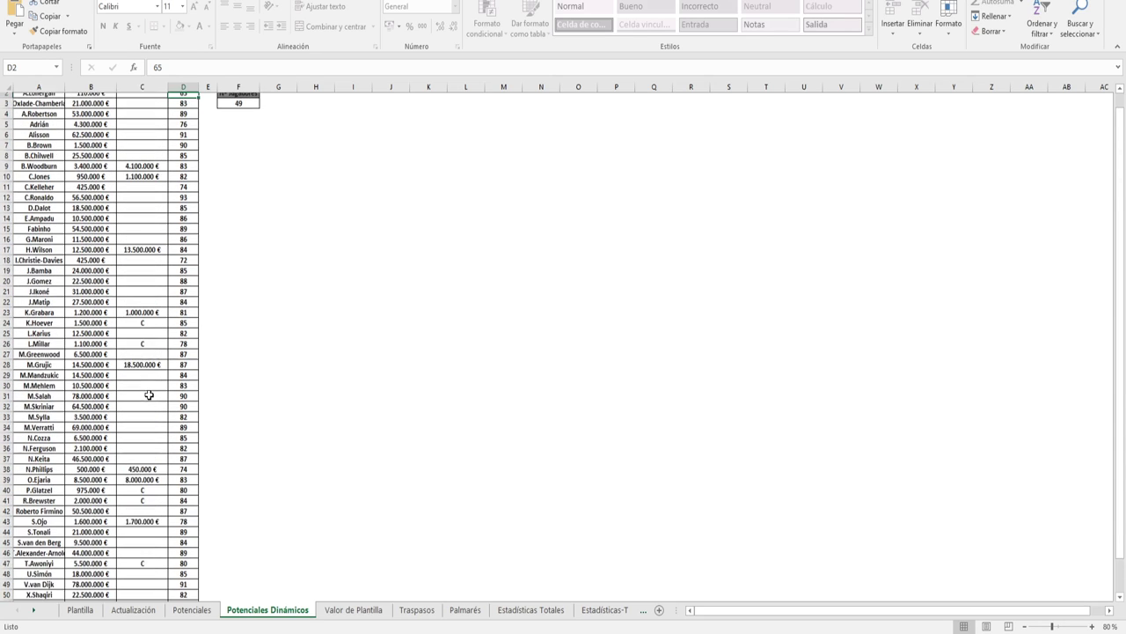
scroll(149, 394, down, 8)
scroll(149, 394, up, 8)
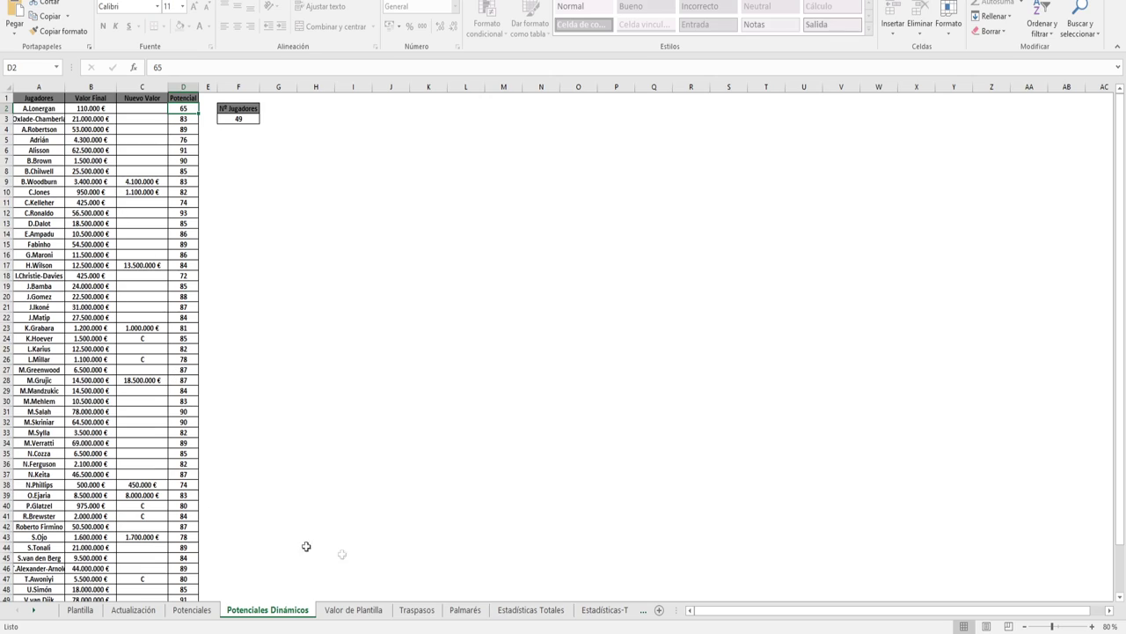
right_click(283, 609)
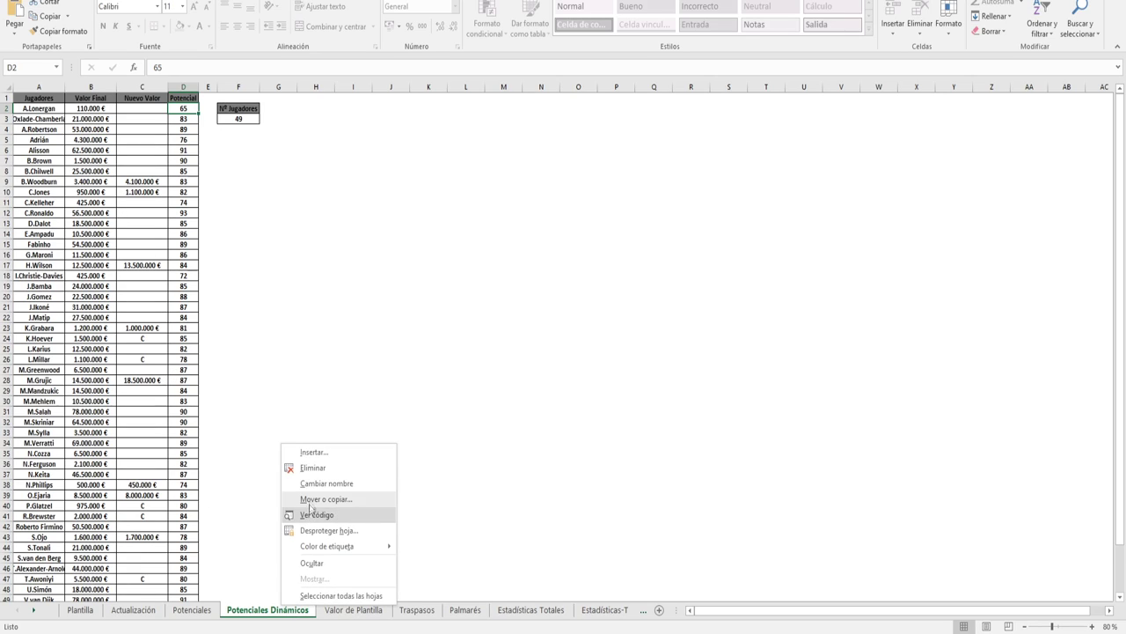
click(269, 610)
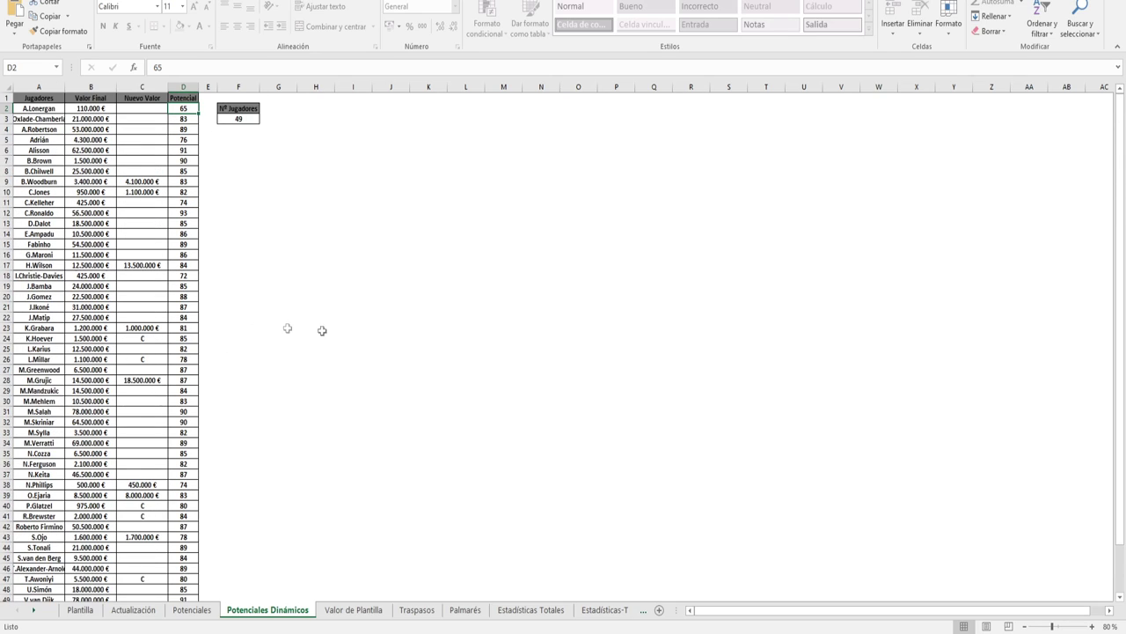
View the player costs on the Valor de Plantilla sheet and review the Fichajes and Ventas tables on the Traspasos sheet
click(349, 610)
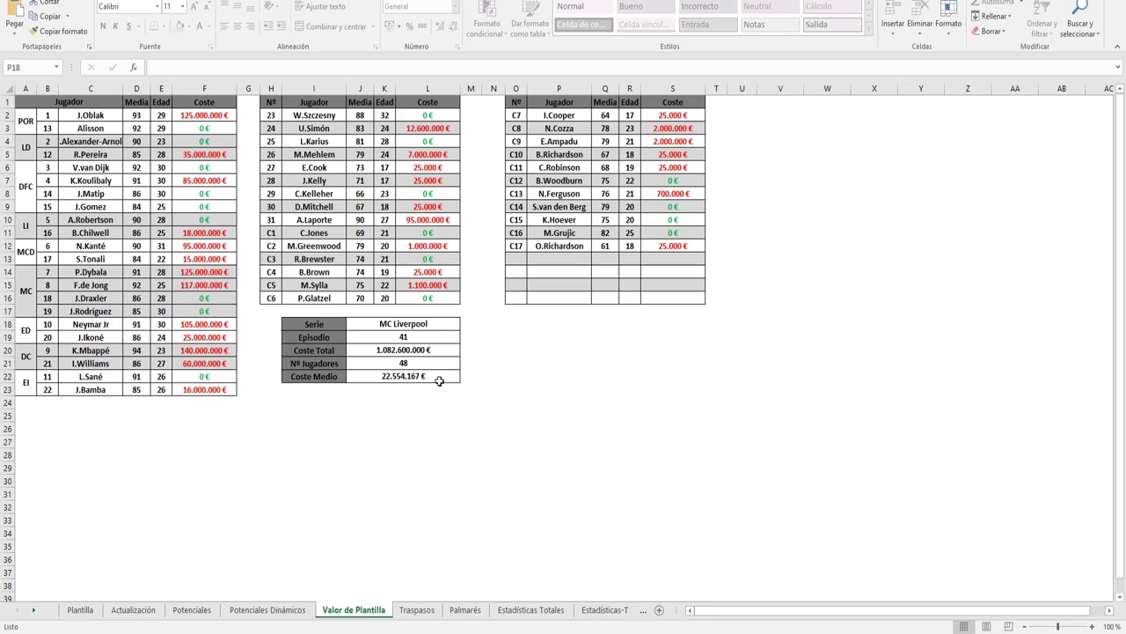
click(417, 607)
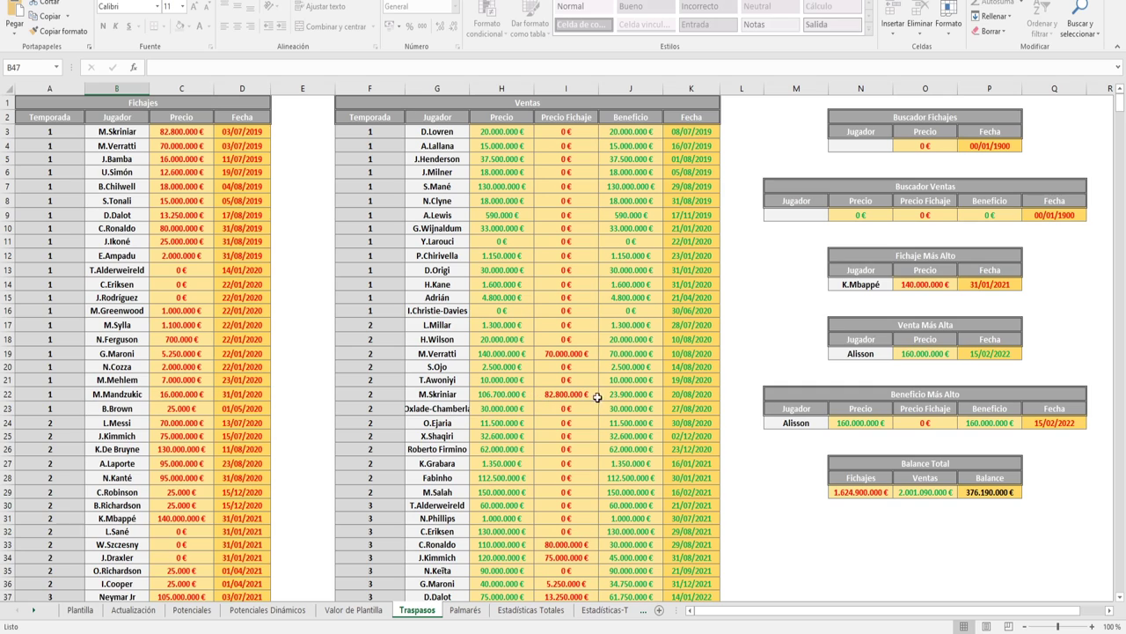
scroll(632, 394, down, 2)
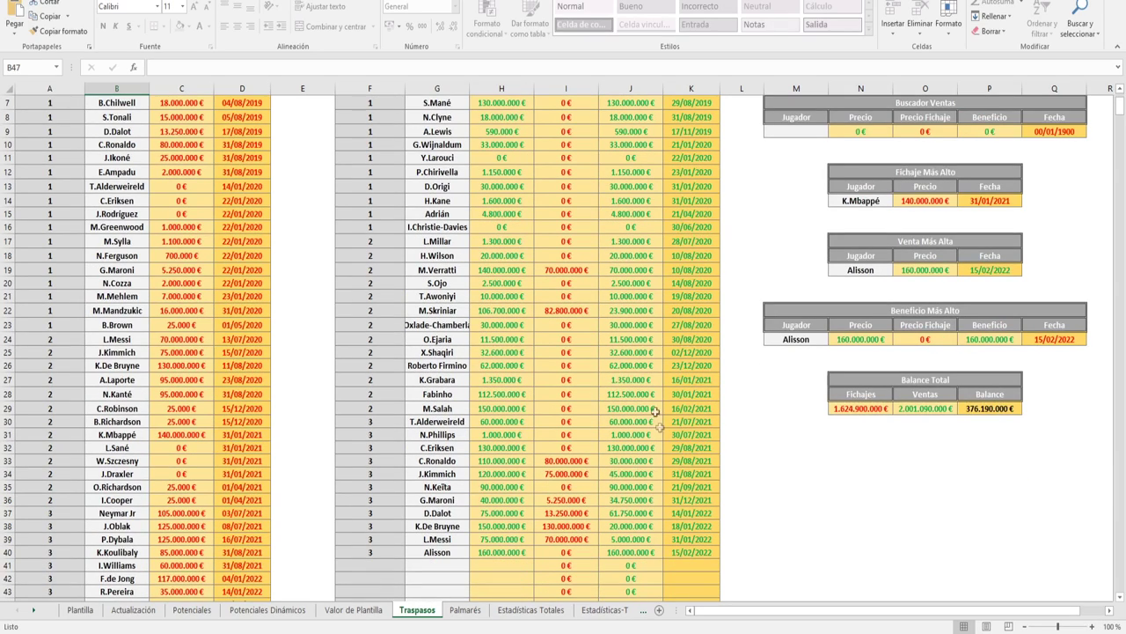
scroll(641, 353, up, 2)
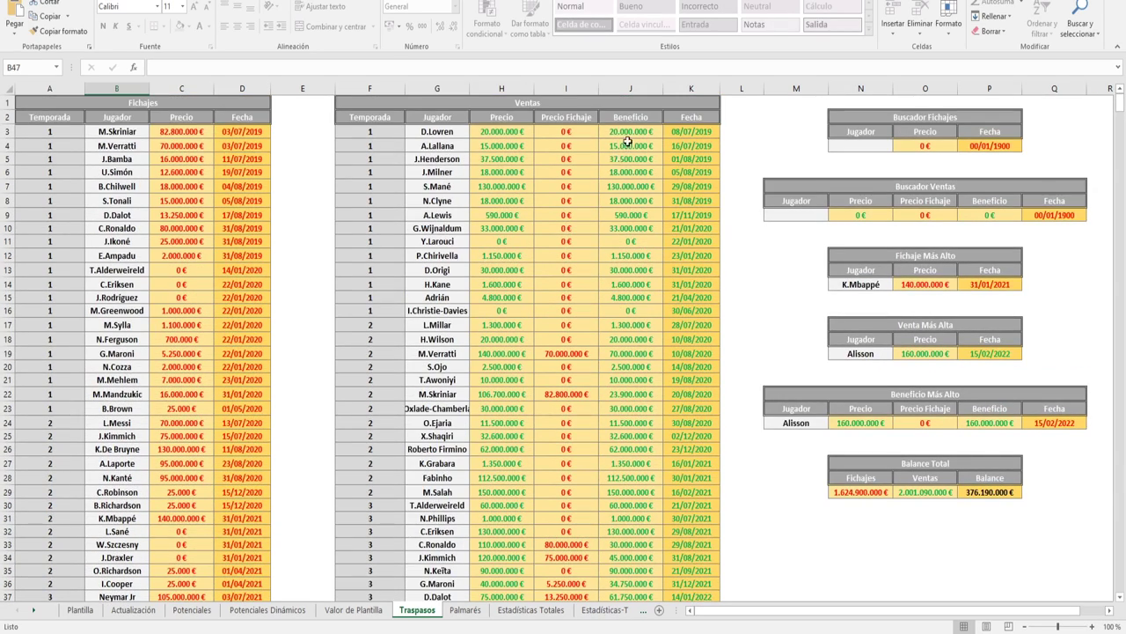
scroll(654, 394, down, 2)
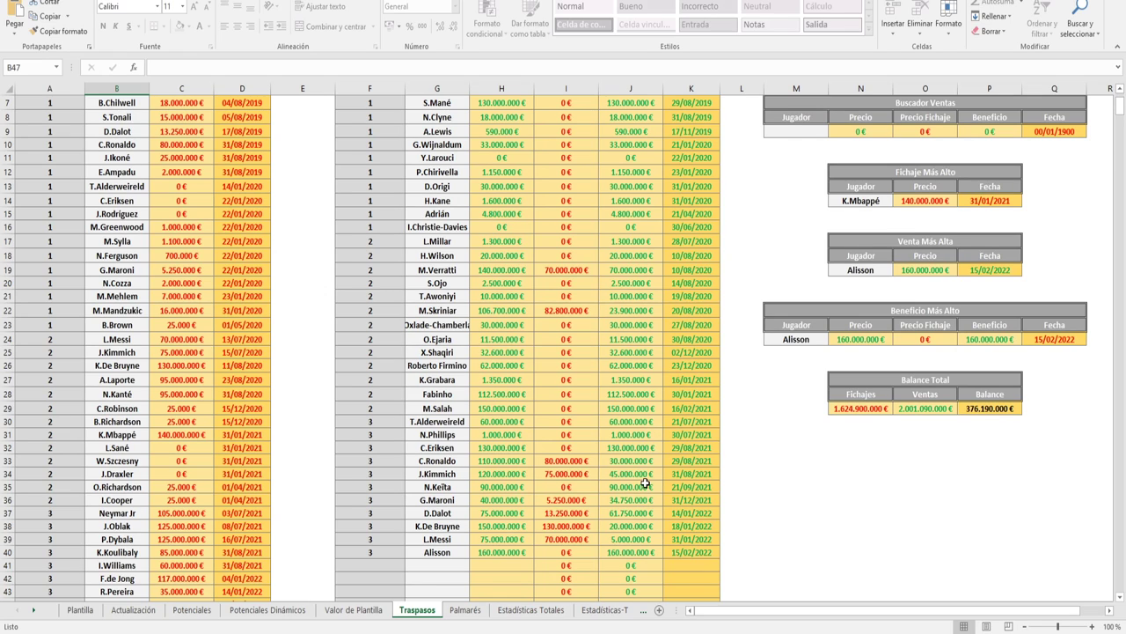
scroll(647, 484, up, 2)
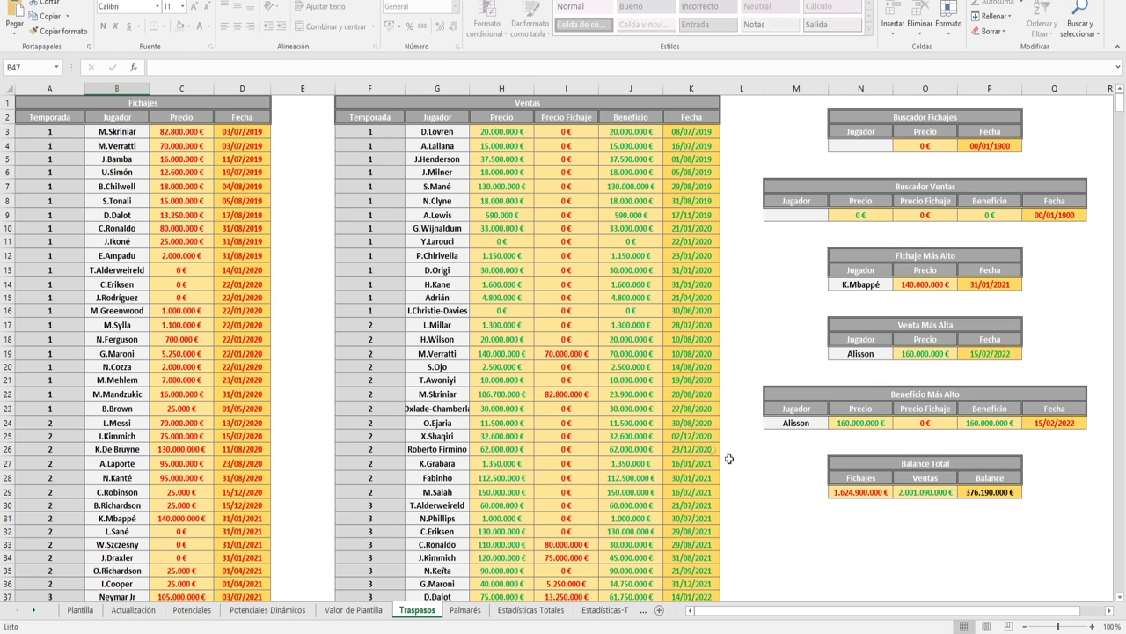
scroll(625, 417, down, 3)
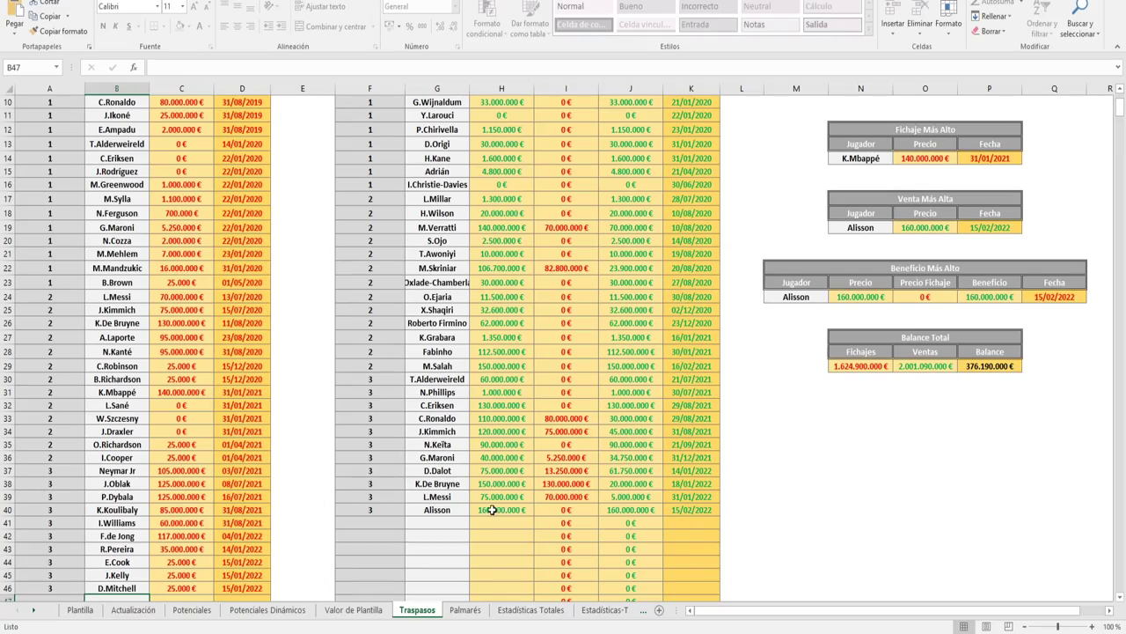
scroll(493, 509, up, 3)
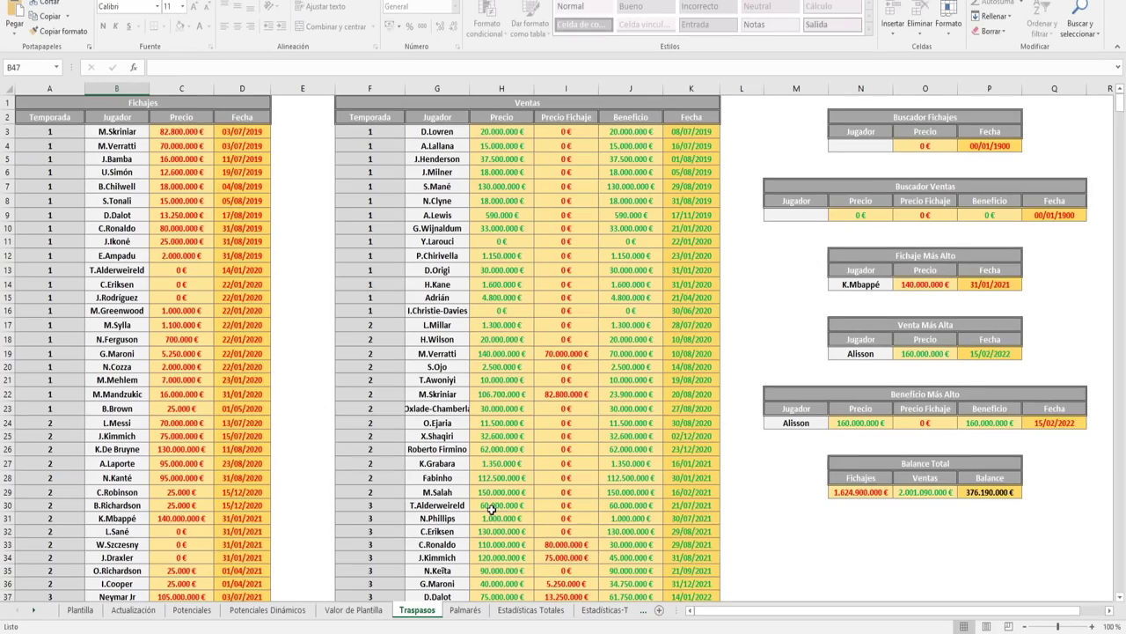
Select the first Temporada entry in the Fichajes table and look through the transfer records by season
click(66, 132)
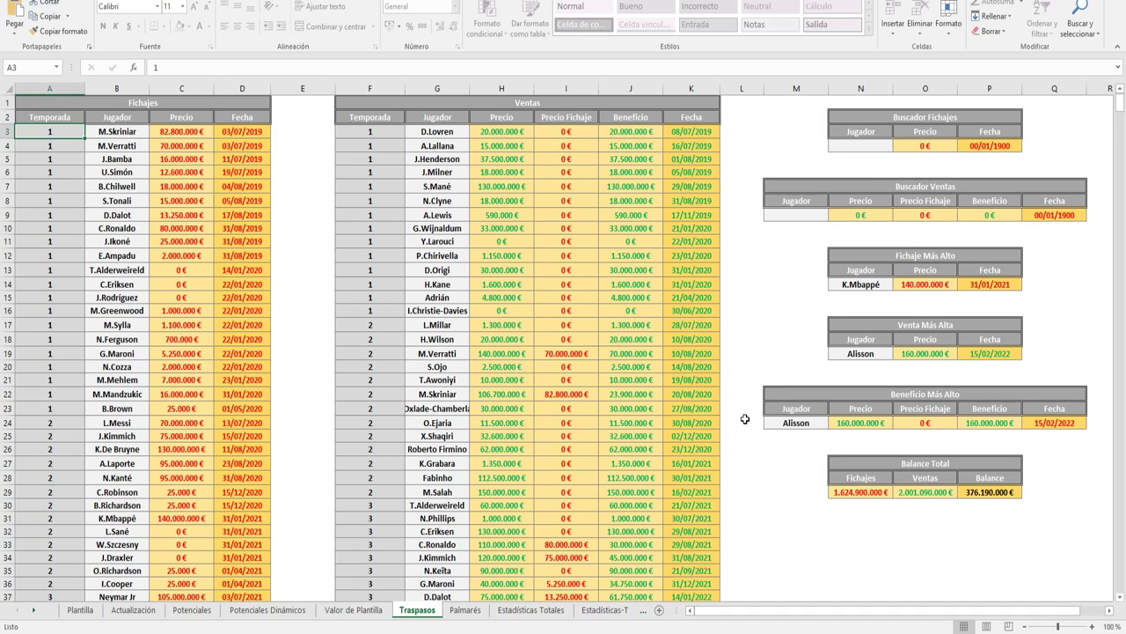
scroll(723, 367, down, 2)
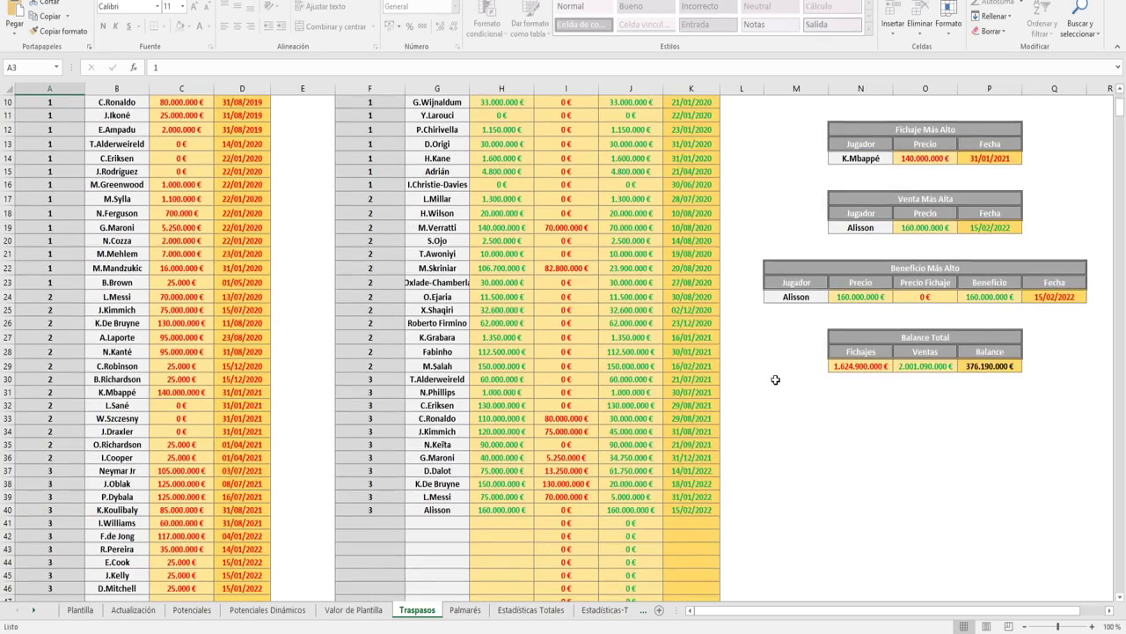
scroll(685, 467, up, 3)
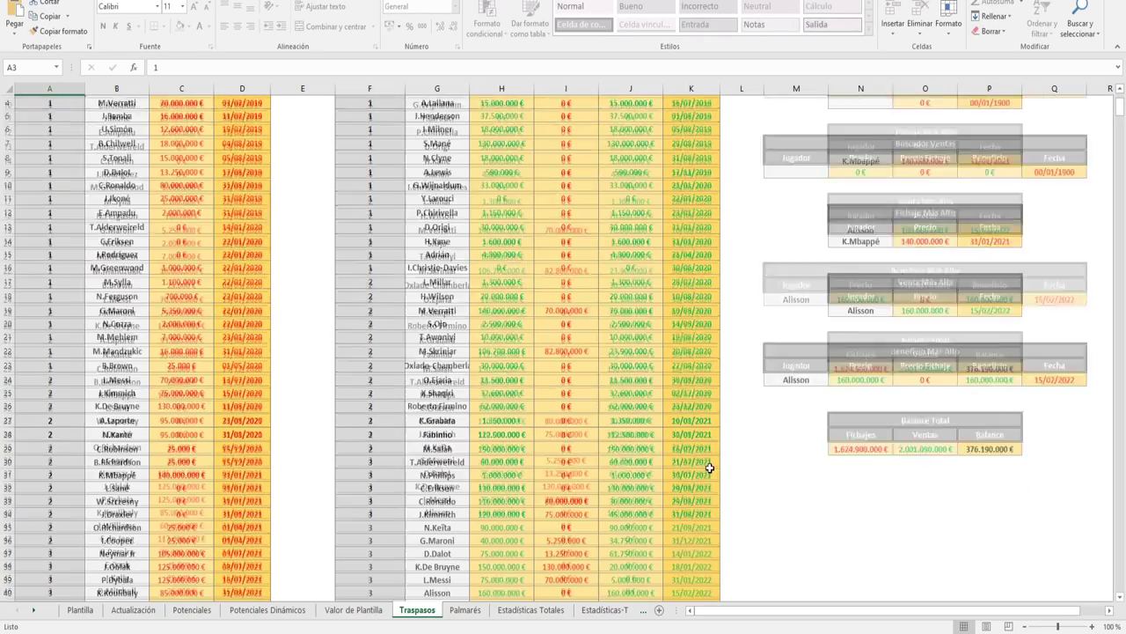
Unprotect the Palmarés sheet and replace the Real Madrid header in A22 with Liverpool
click(465, 610)
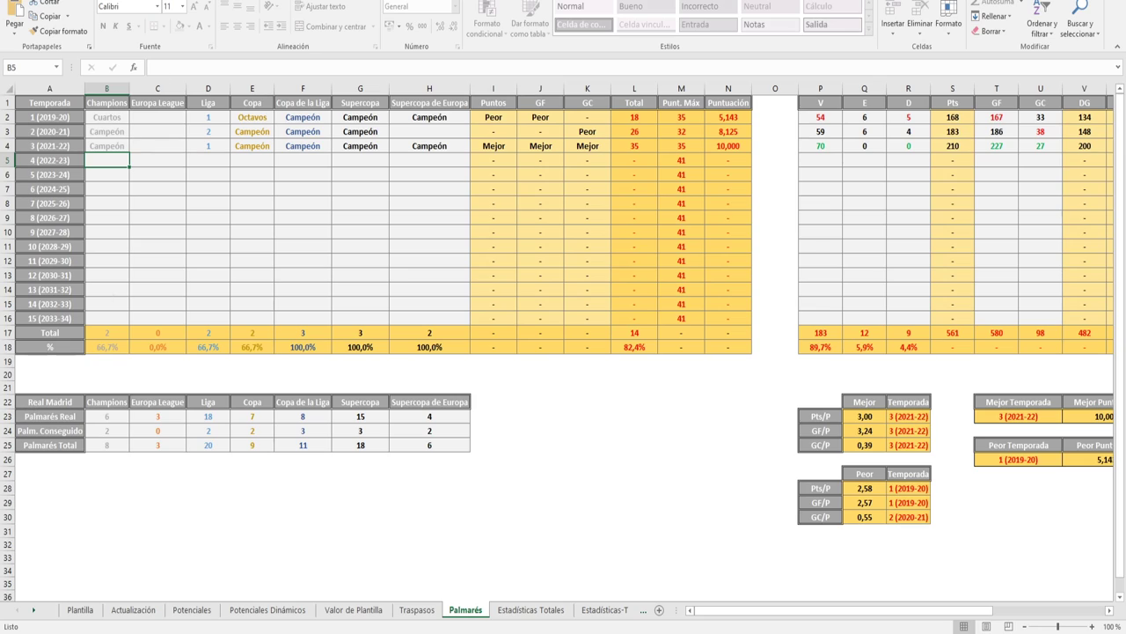
click(405, 1)
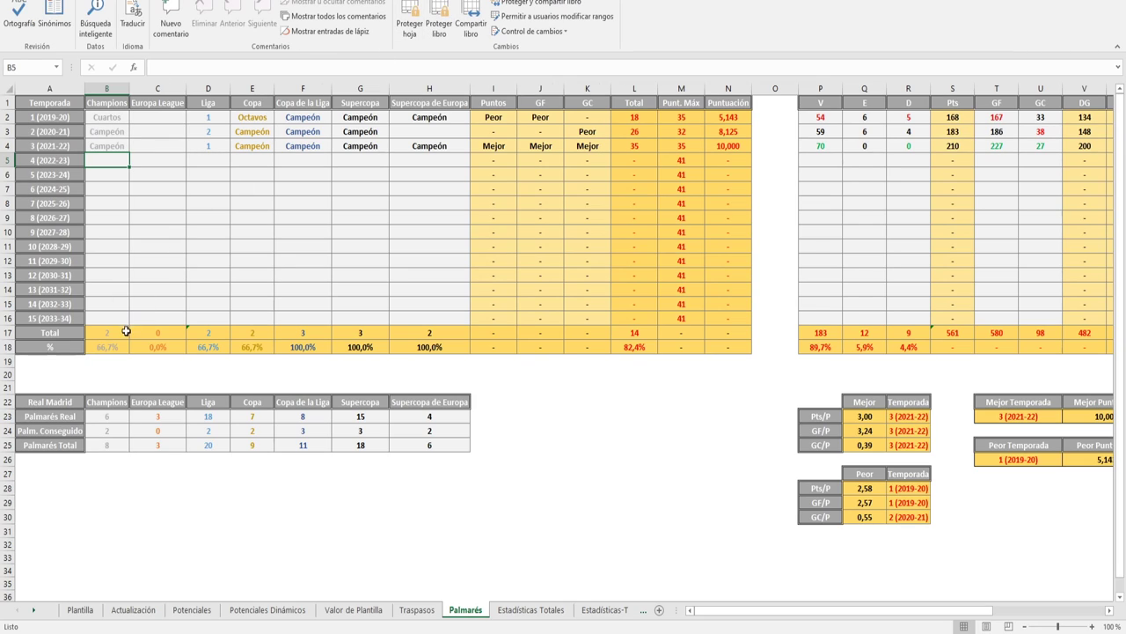
click(54, 404)
text(Liverpool)
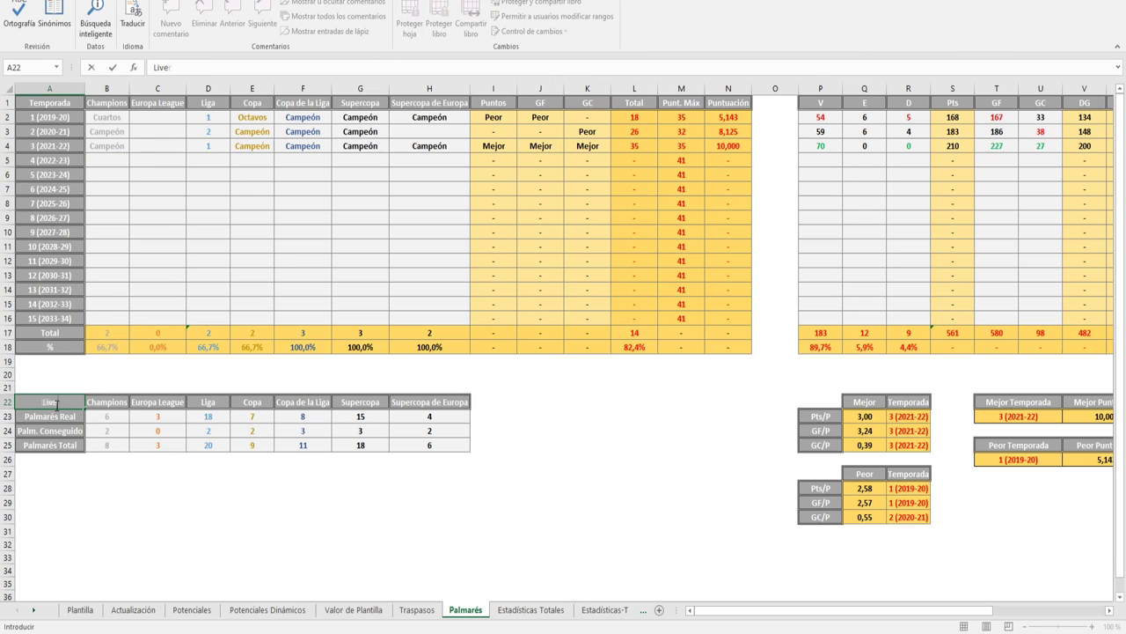
click(118, 243)
Protect the Palmarés sheet again
click(410, 22)
click(417, 319)
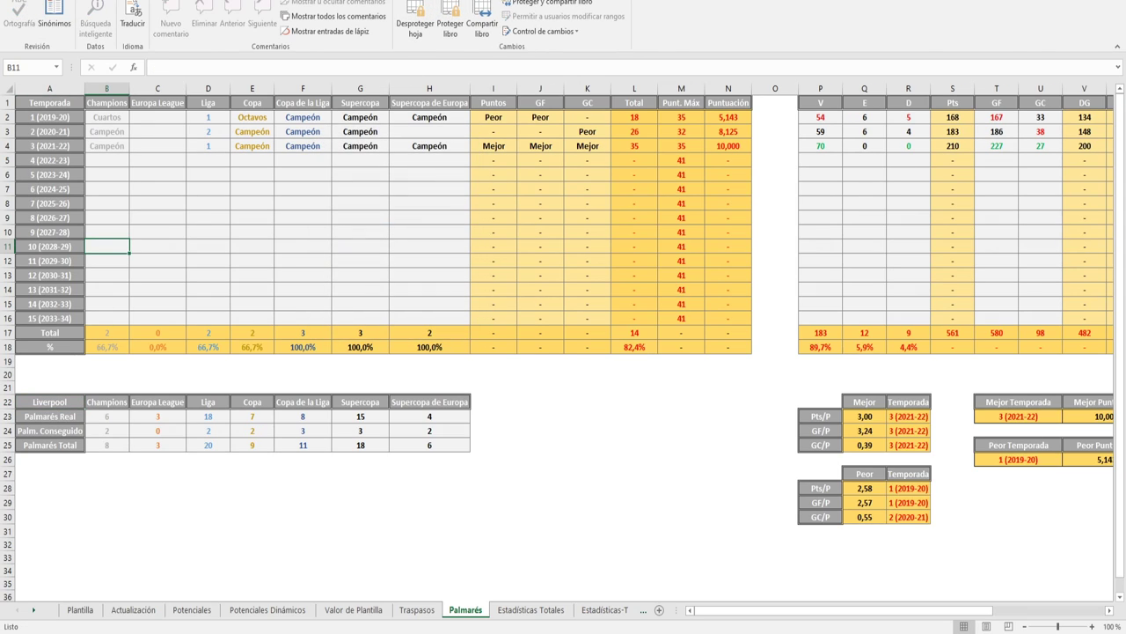
click(39, 3)
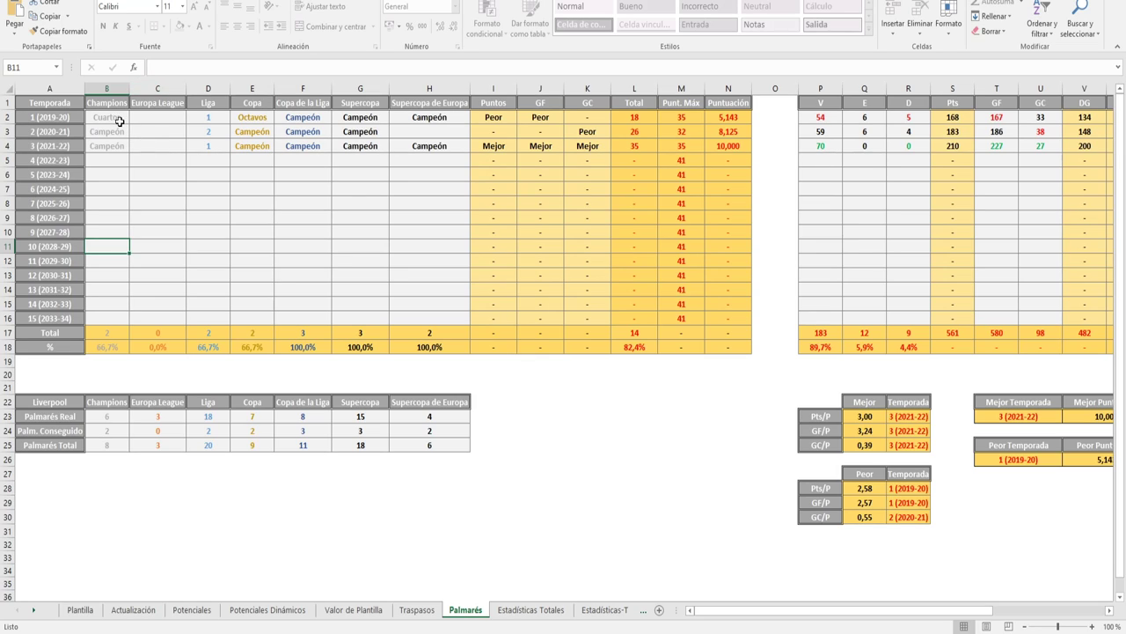
Check the Champions results for the early seasons and the 2020-21 Liga, Copa and Copa de la Liga entries
drag(96, 143, 111, 156)
click(111, 159)
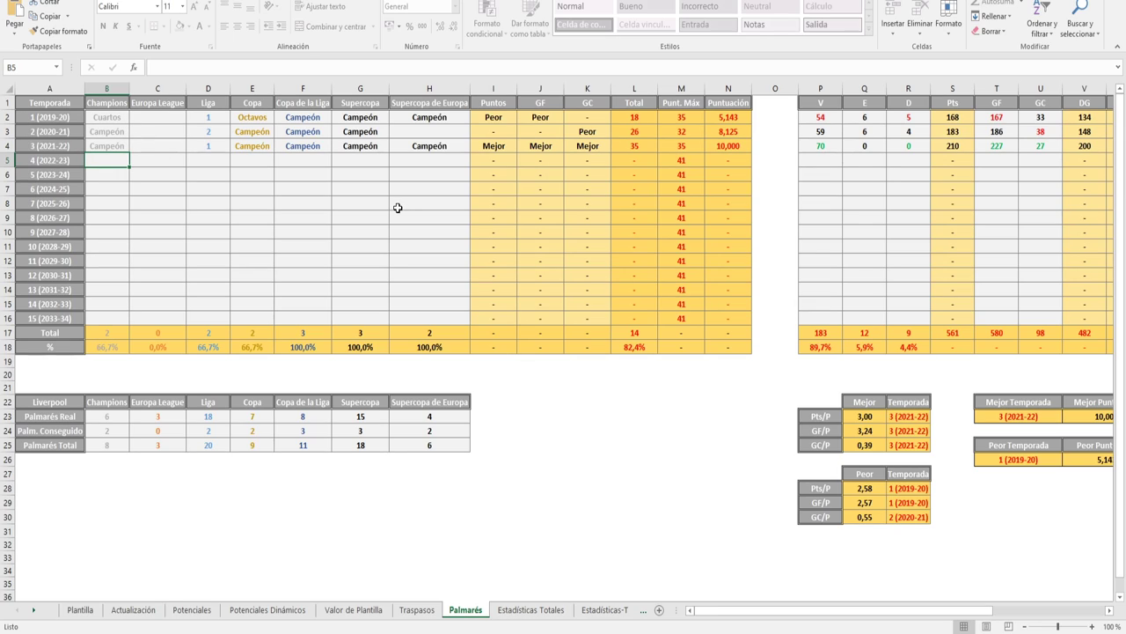
click(122, 119)
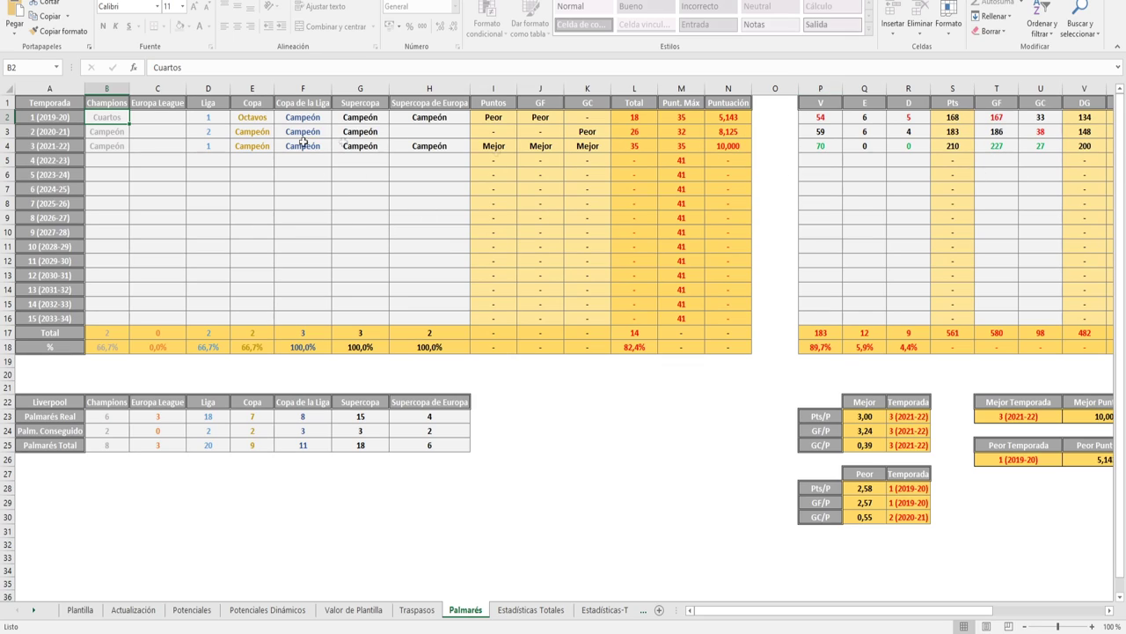
click(115, 133)
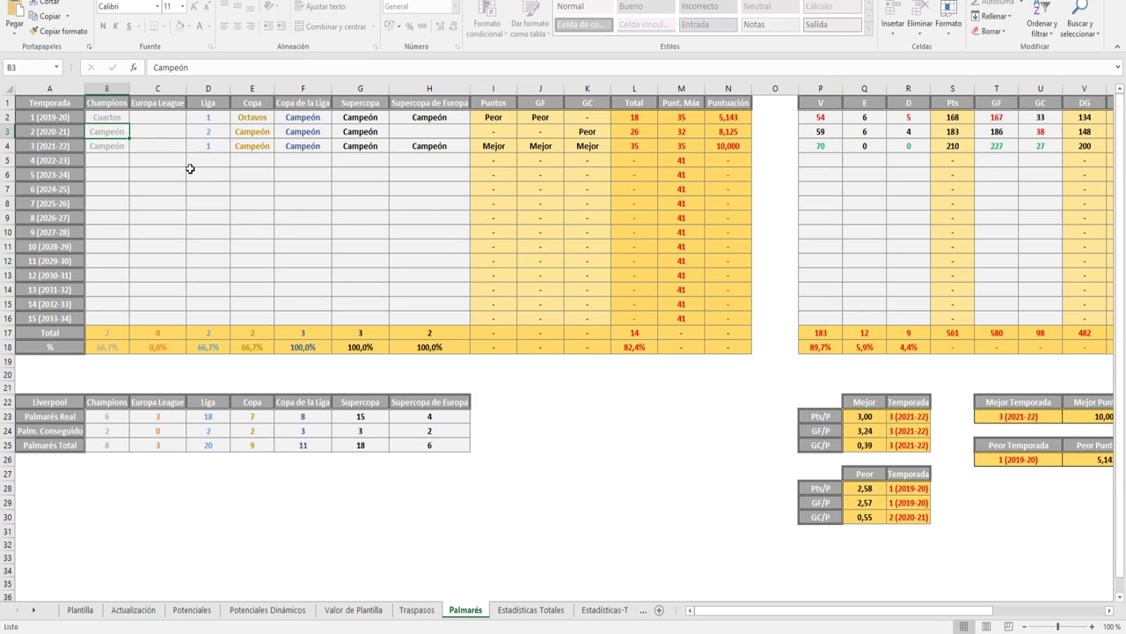
click(219, 134)
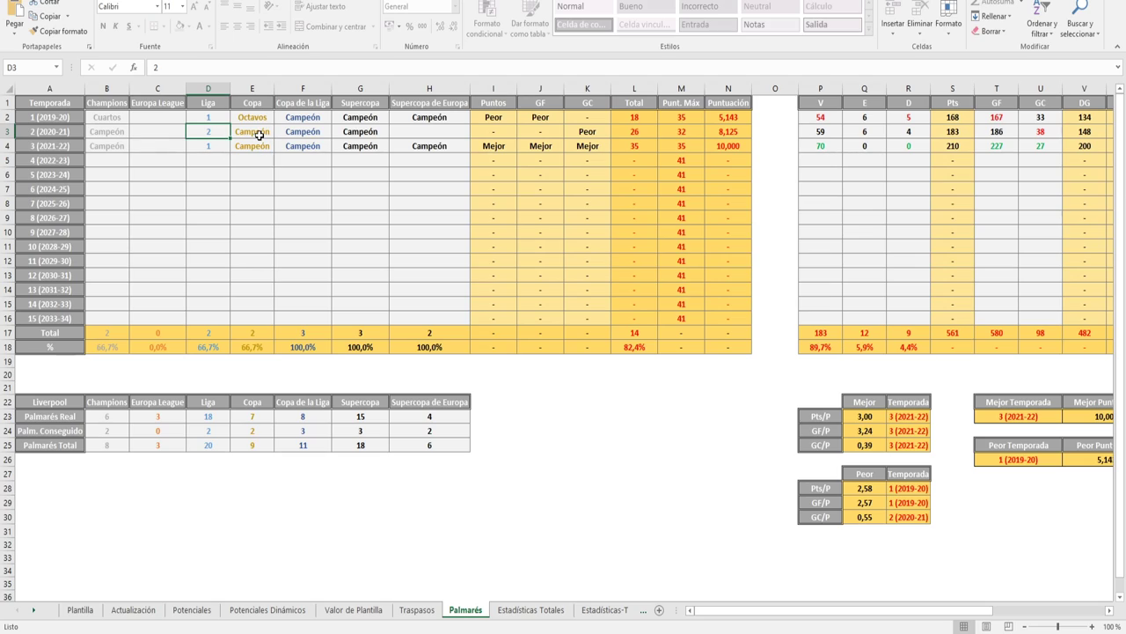
click(258, 135)
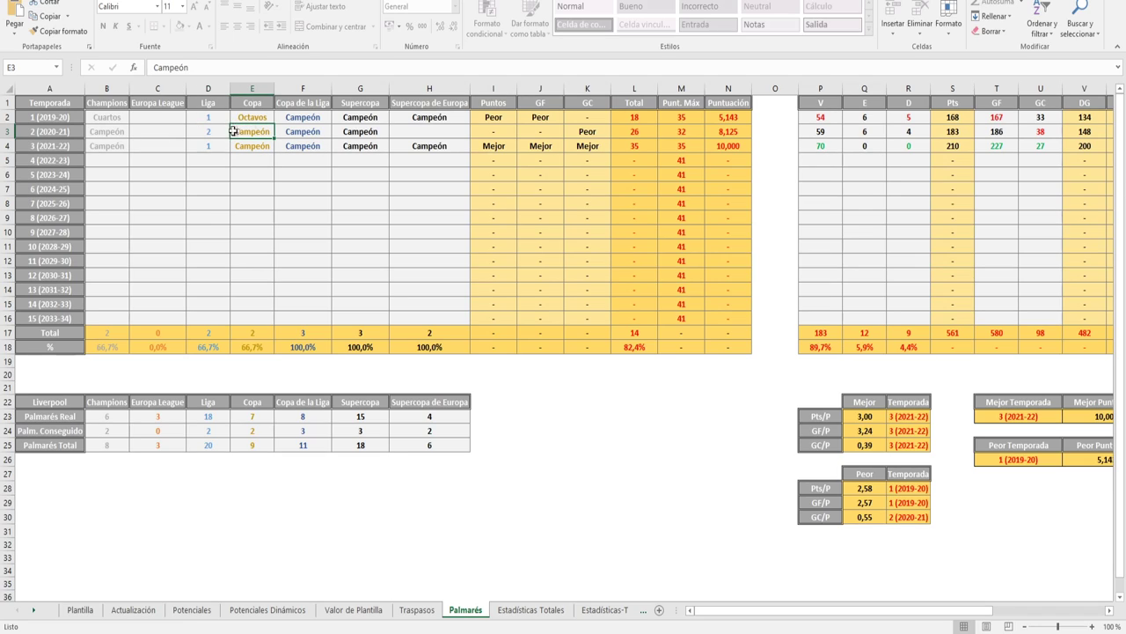
click(276, 130)
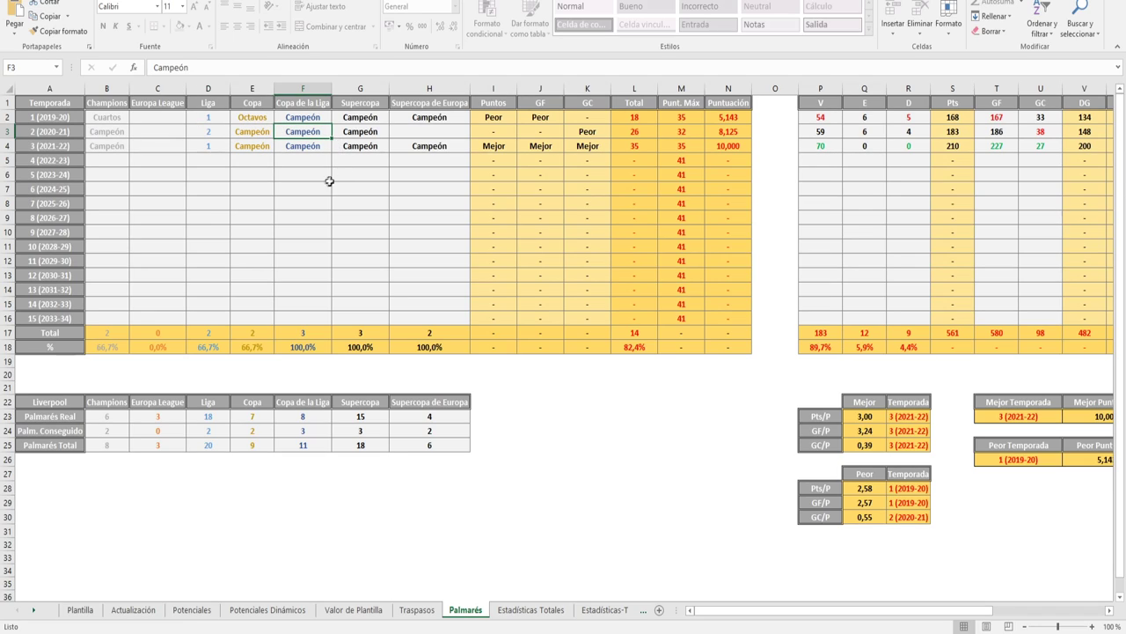
Go back over the 2020-21 Champions, Liga and Europa League cells, plus the Champions cells for 2021-22 and 2022-23
click(120, 132)
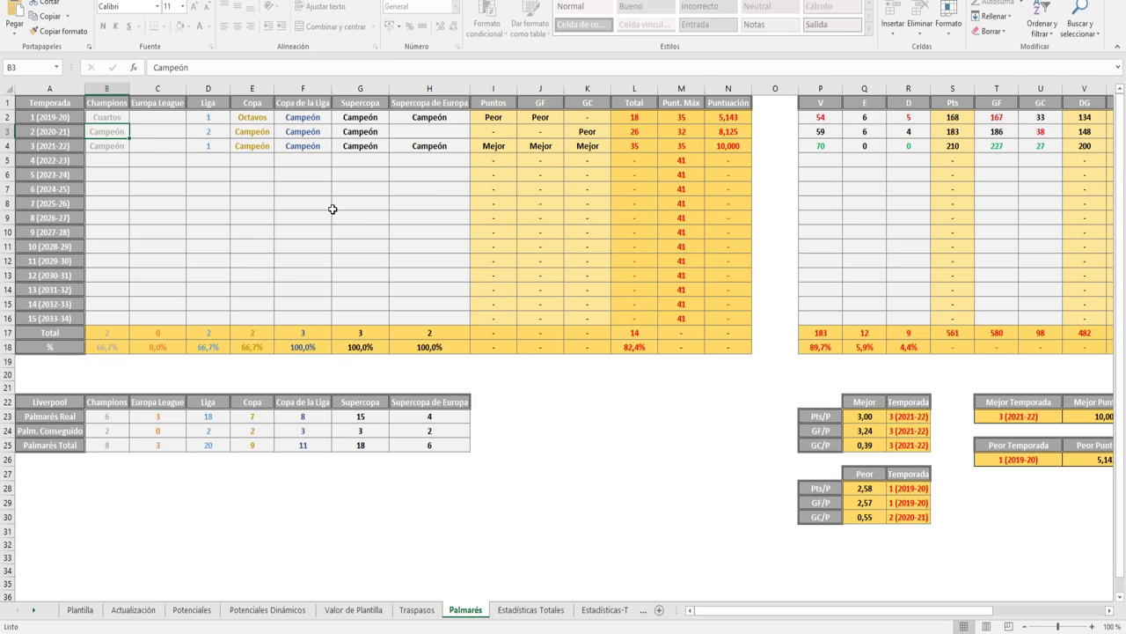
click(227, 134)
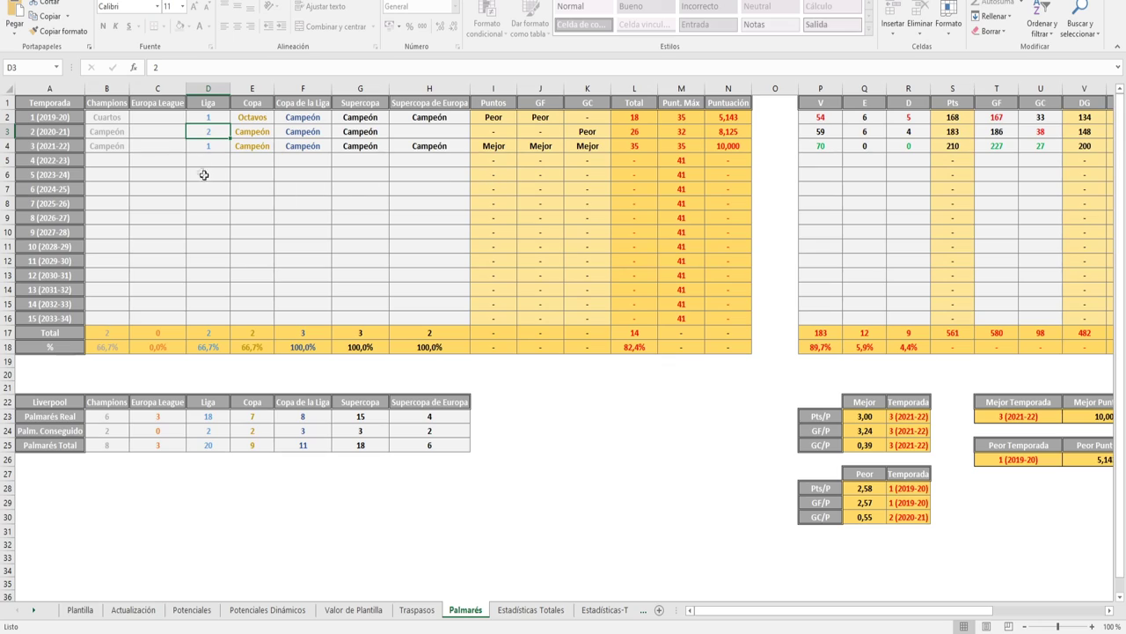
click(168, 131)
click(121, 146)
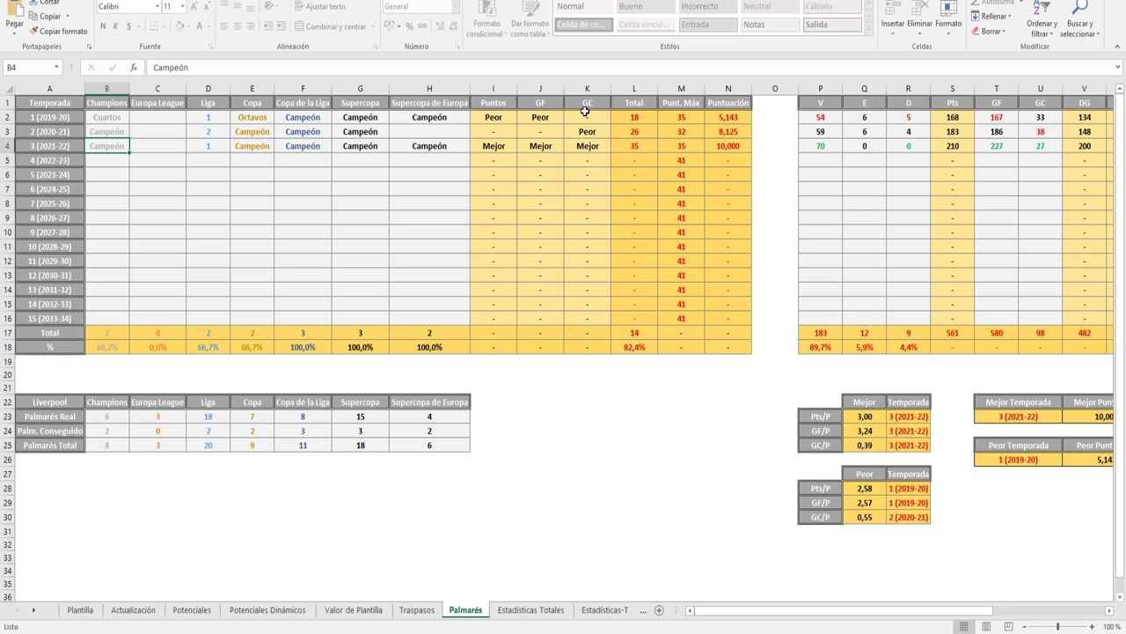
click(120, 163)
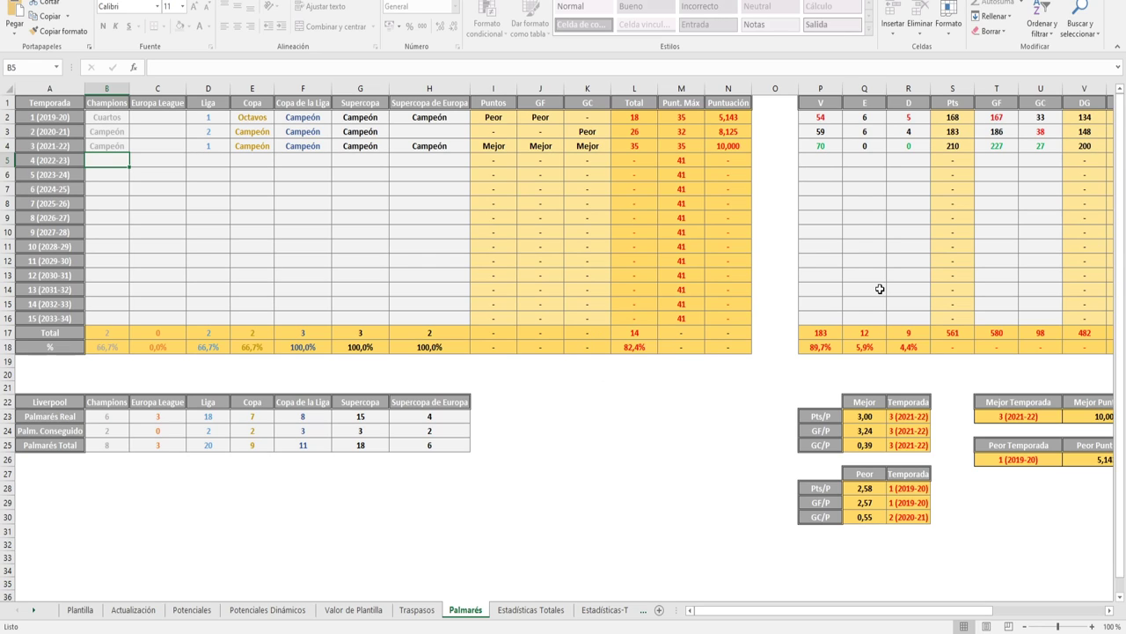
Examine the match statistics, best and worst season tables, Puntuación Final and Clasificación Final on the Palmarés sheet
drag(758, 609, 886, 613)
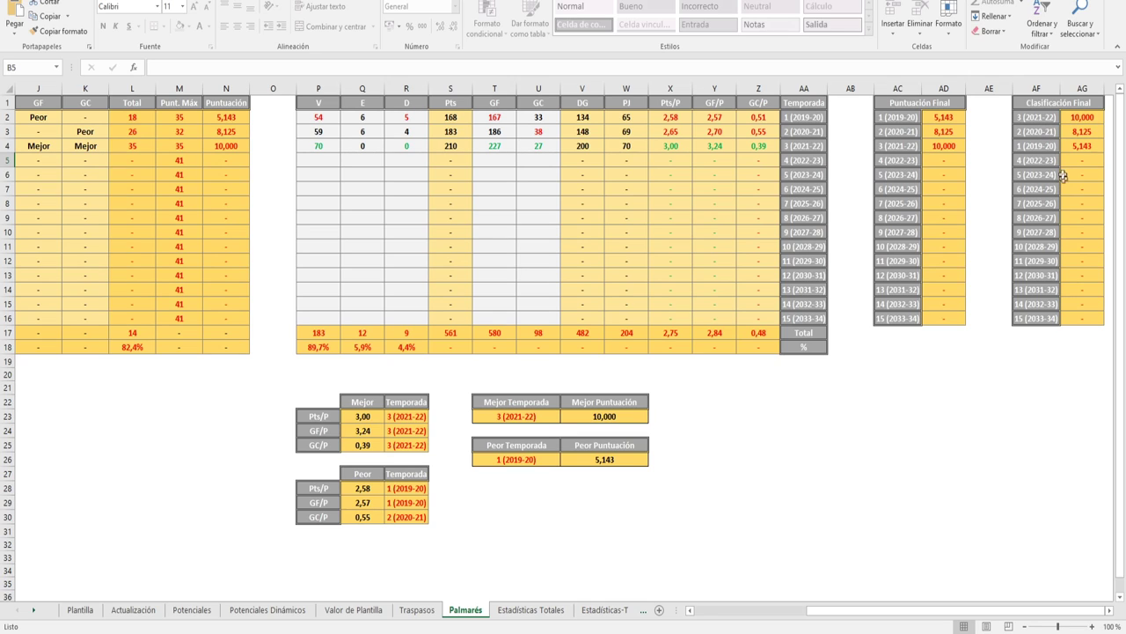
drag(840, 615, 755, 609)
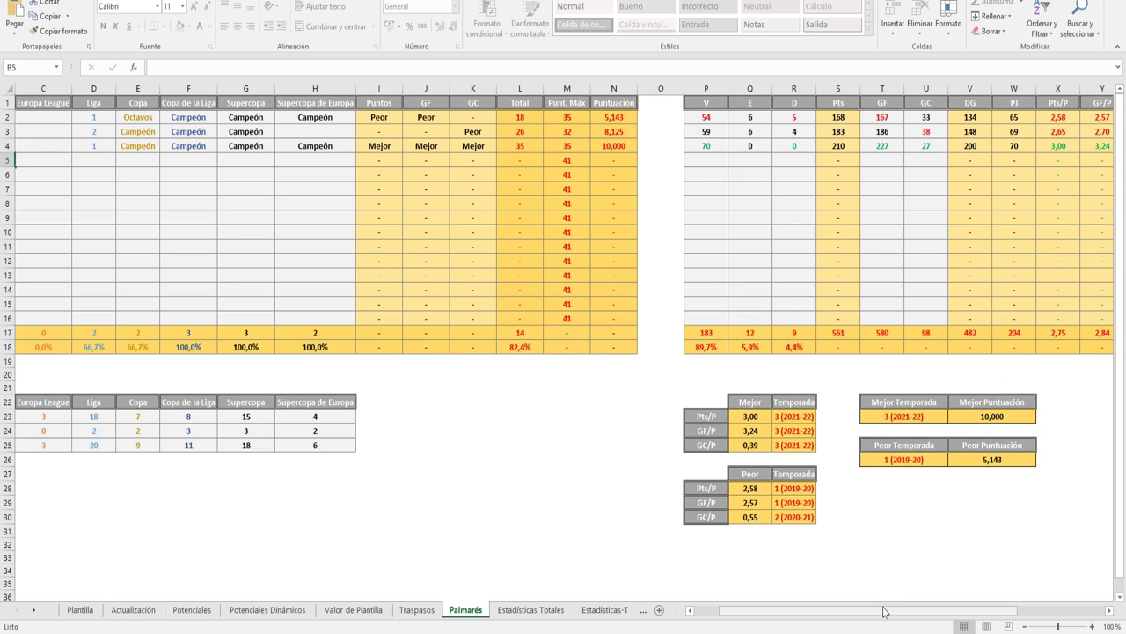
drag(884, 613, 860, 614)
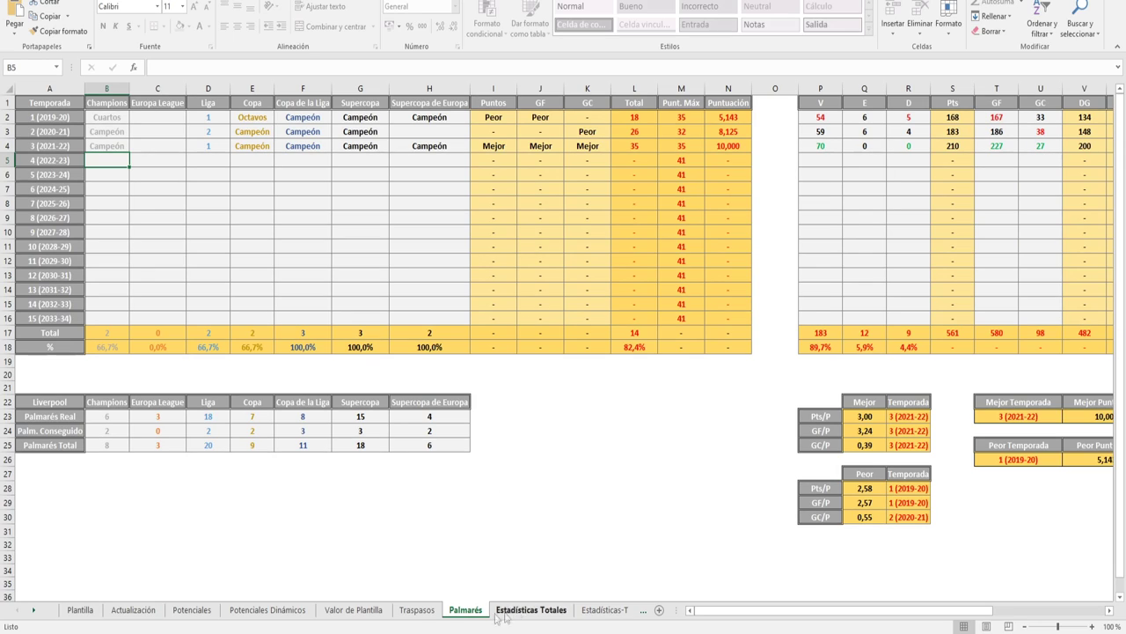
View the Estadísticas Totales sheet and look through the per-season player tables on the Estadísticas-T sheet
click(530, 610)
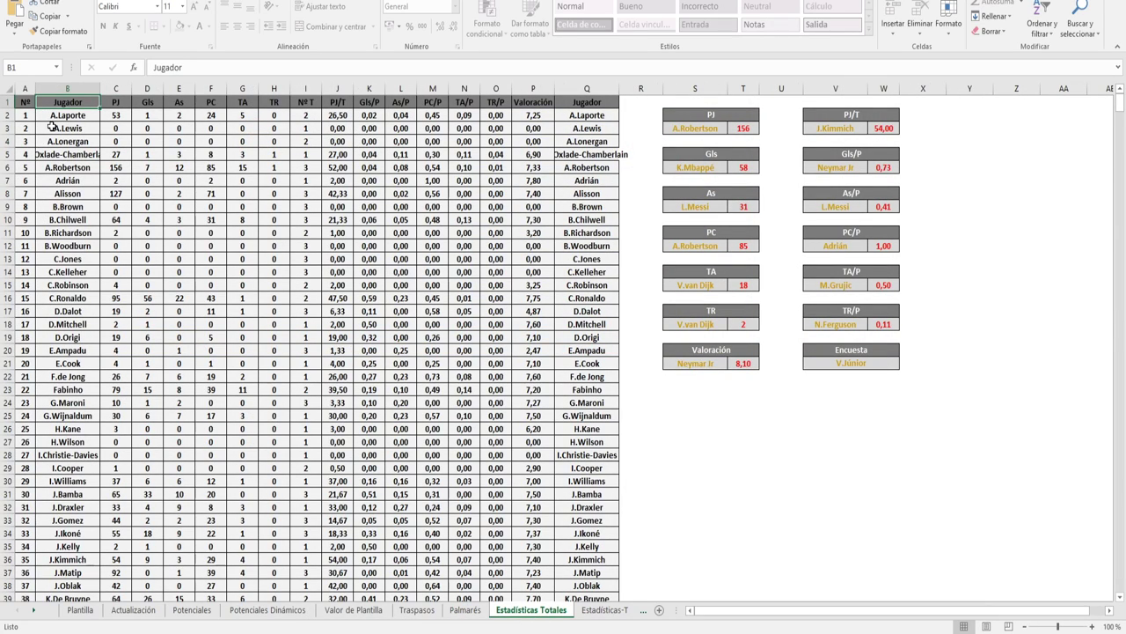
click(601, 610)
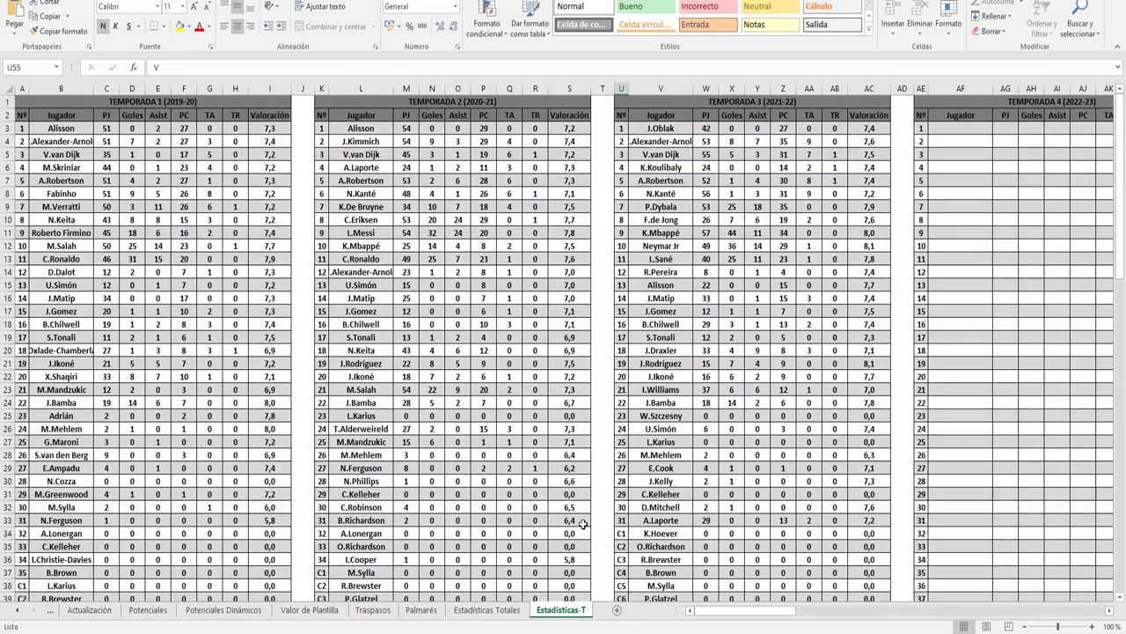
scroll(366, 462, down, 2)
scroll(366, 462, up, 2)
scroll(352, 378, down, 7)
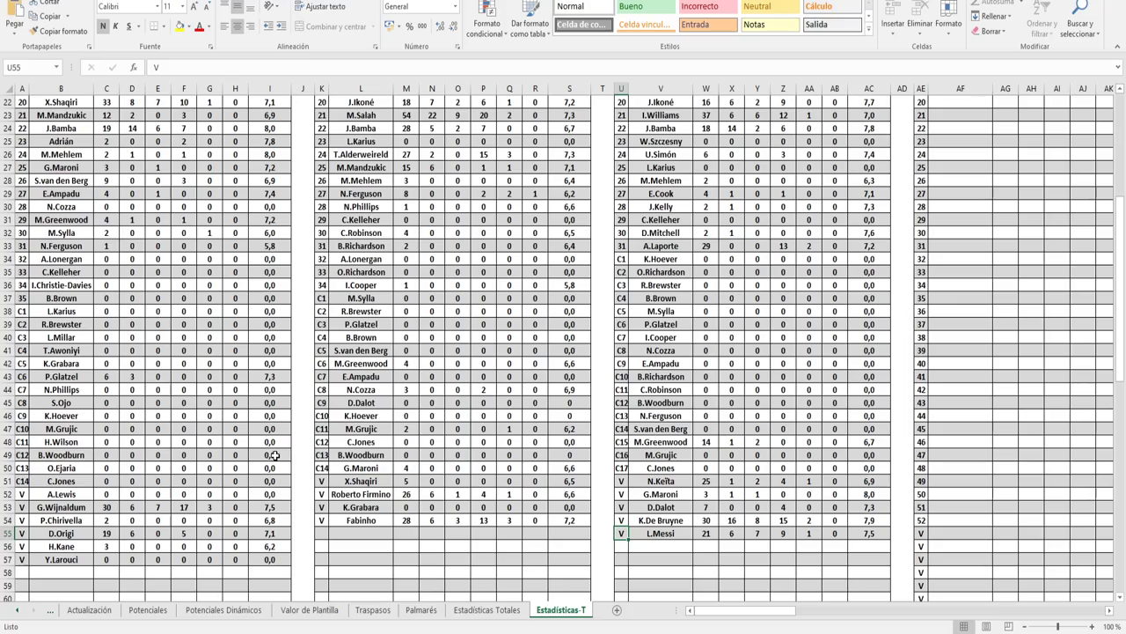
scroll(275, 455, up, 7)
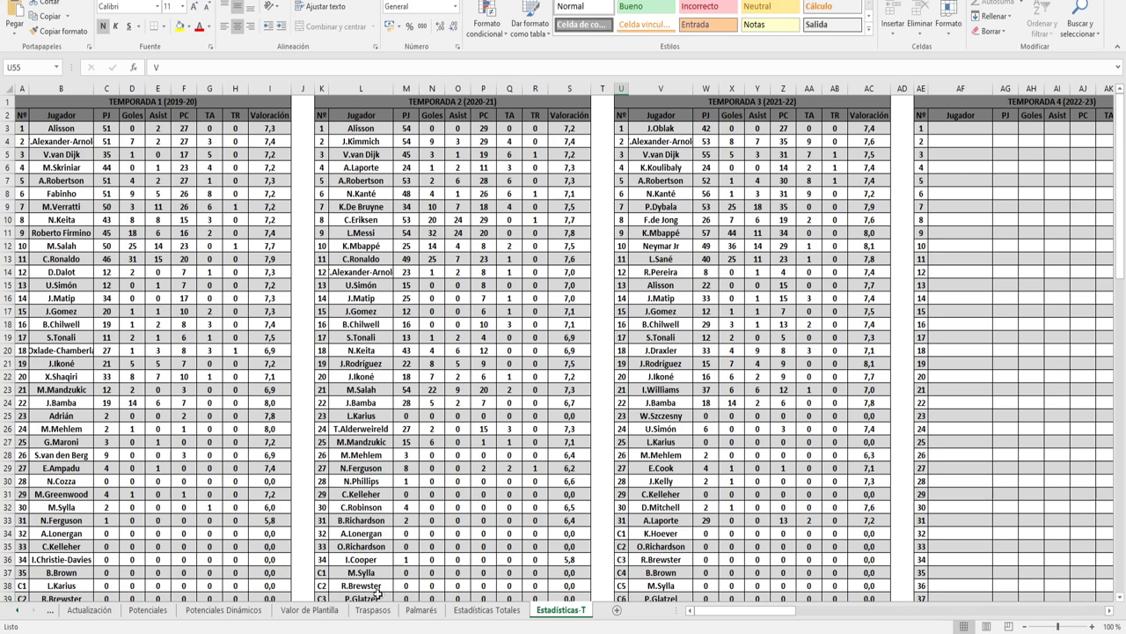
Clear the player name under Encuesta on the Estadísticas Totales sheet
click(486, 609)
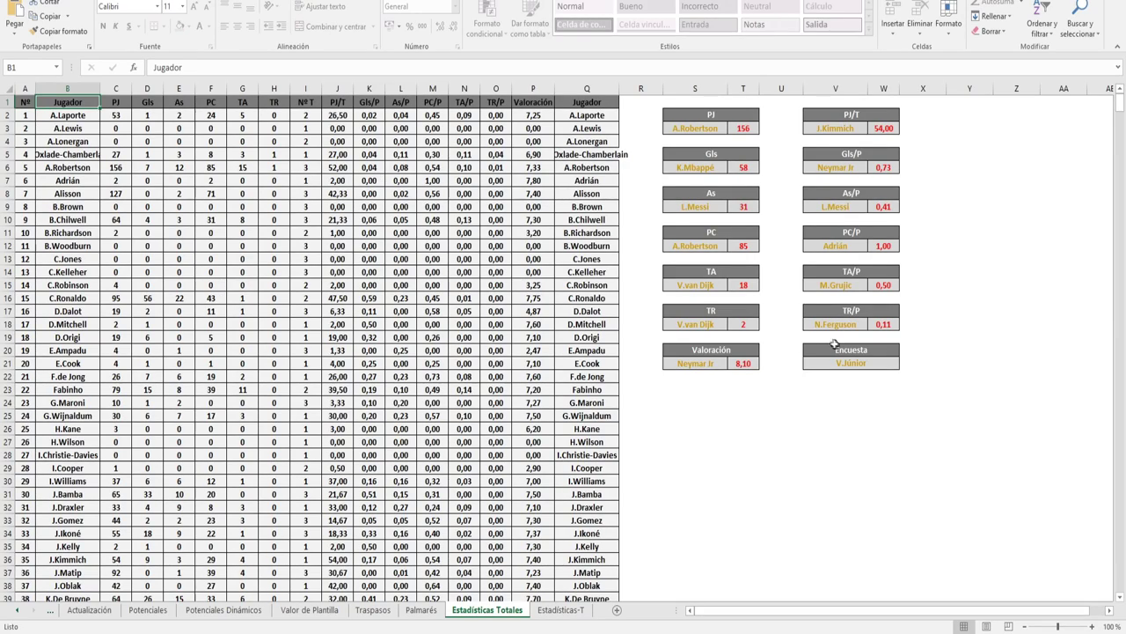
click(838, 362)
key(Delete)
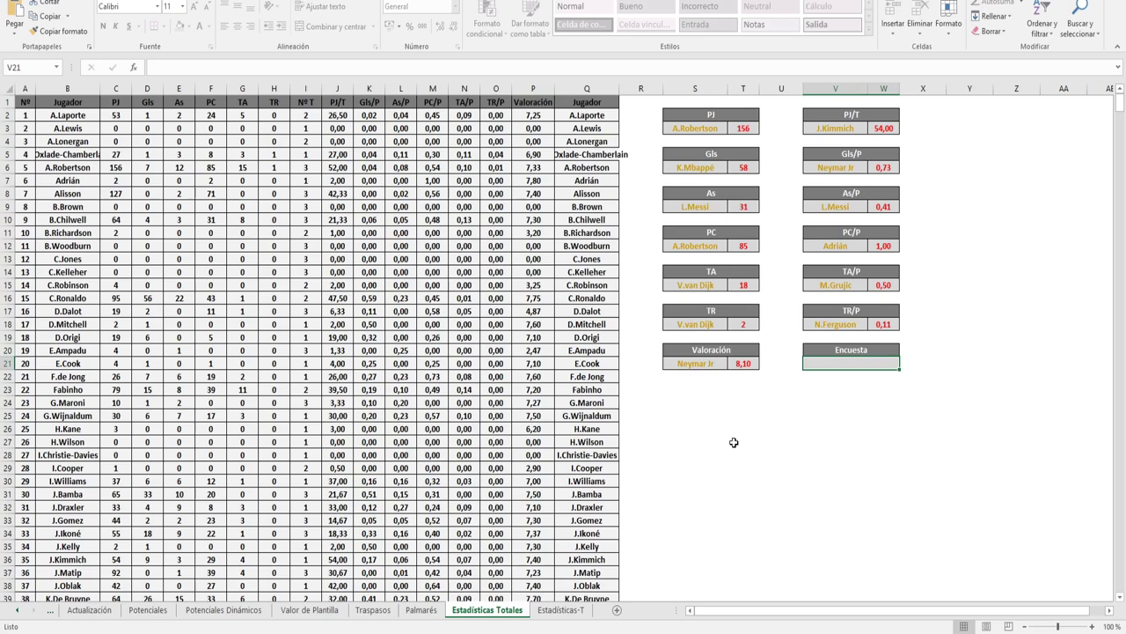
Examine the full player list on Estadísticas Totales, from the first Jugador entry through the totals, per-match averages and Valoración columns
click(73, 116)
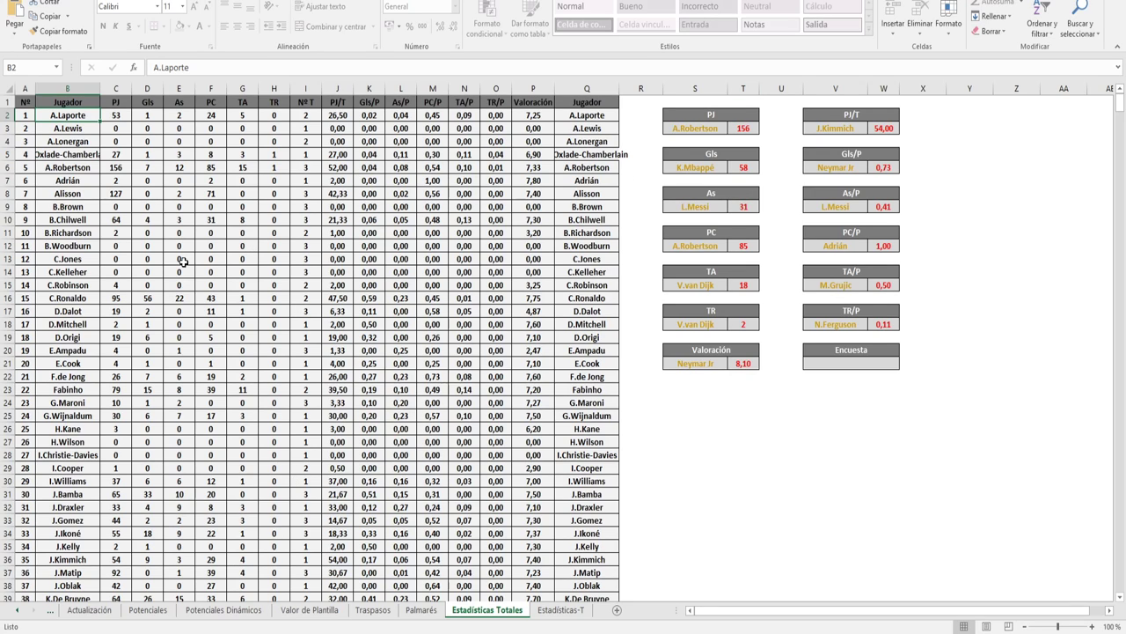
scroll(182, 261, down, 4)
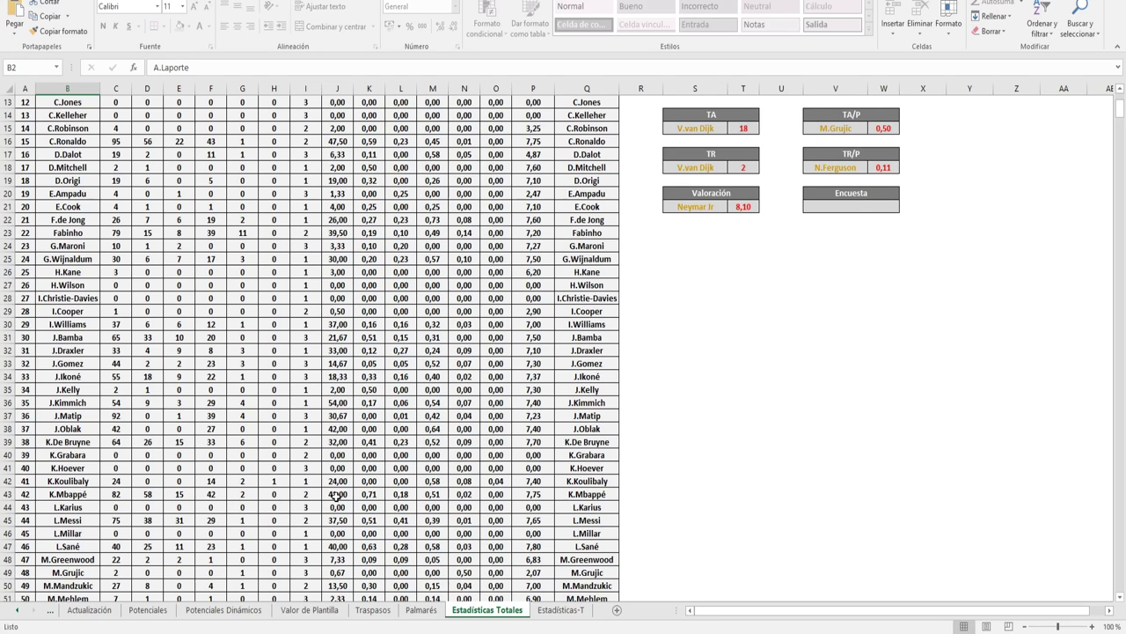
scroll(376, 496, up, 4)
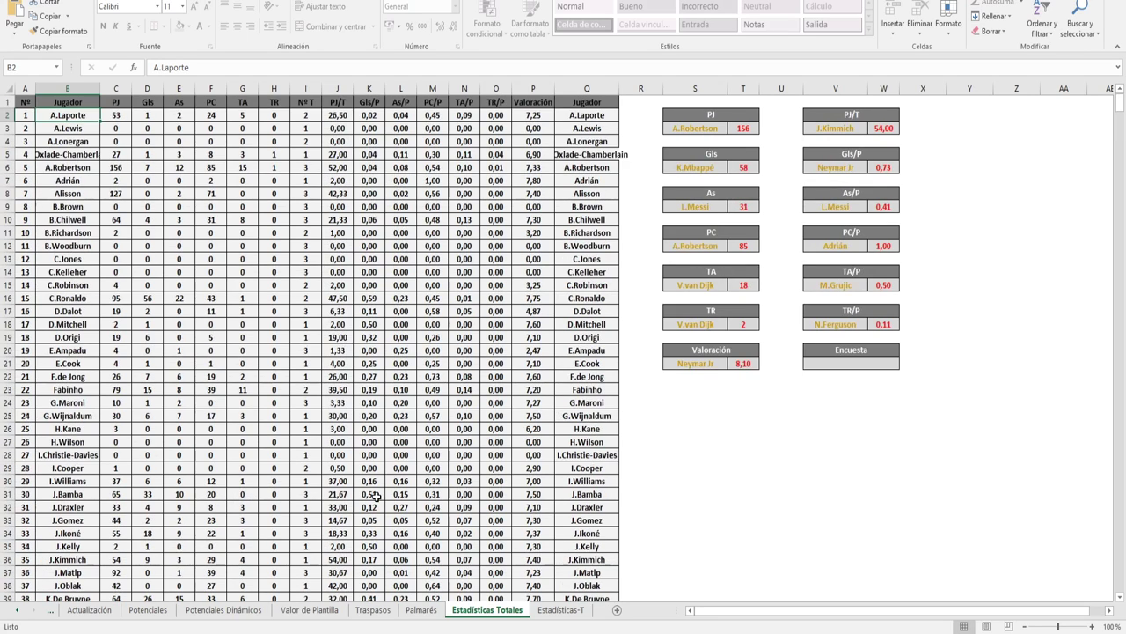
scroll(376, 495, down, 2)
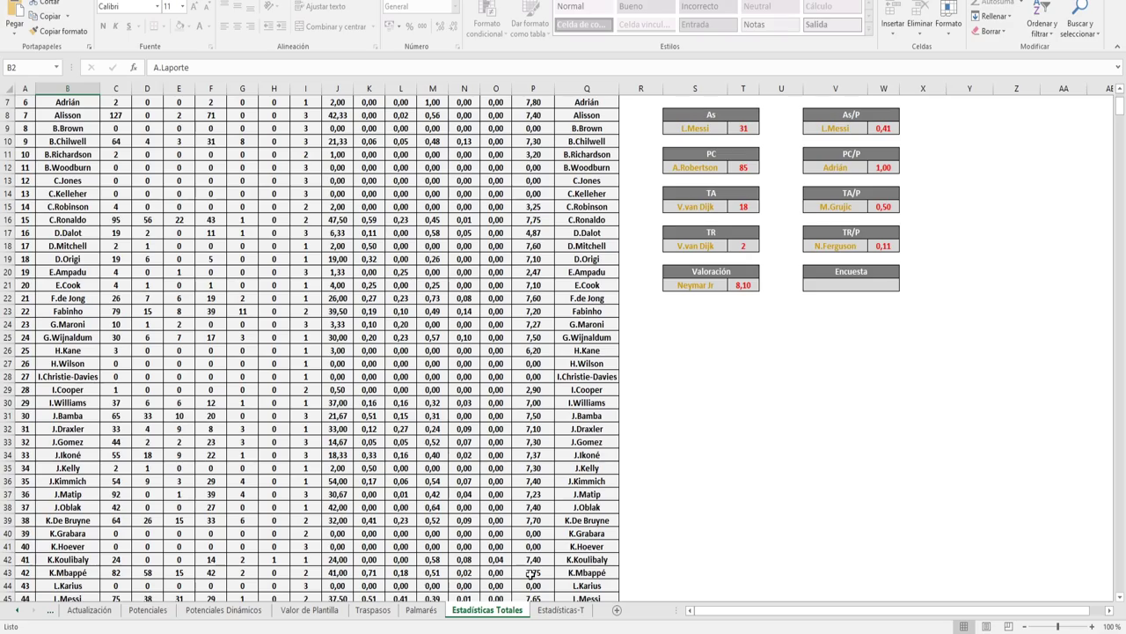
scroll(46, 379, up, 2)
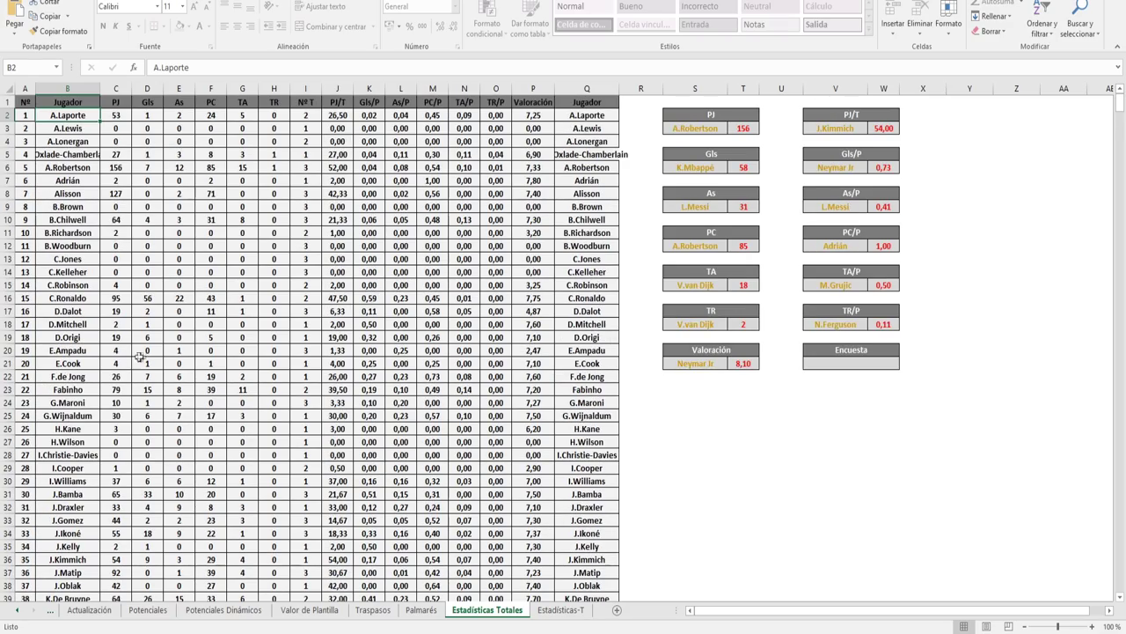
scroll(88, 396, down, 14)
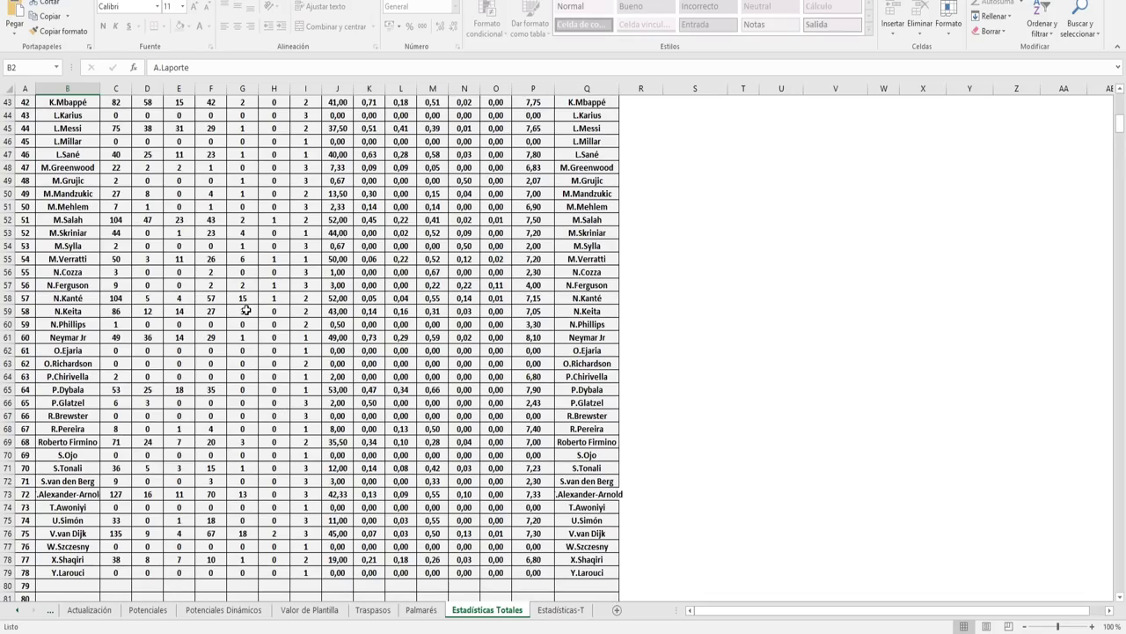
scroll(246, 311, up, 10)
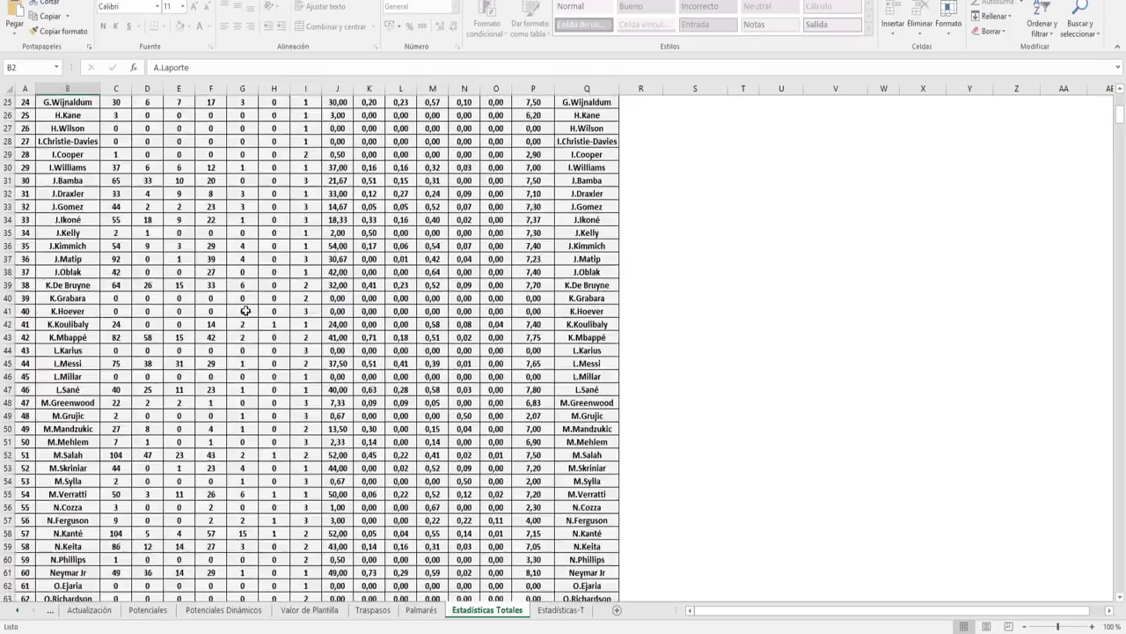
scroll(245, 310, up, 4)
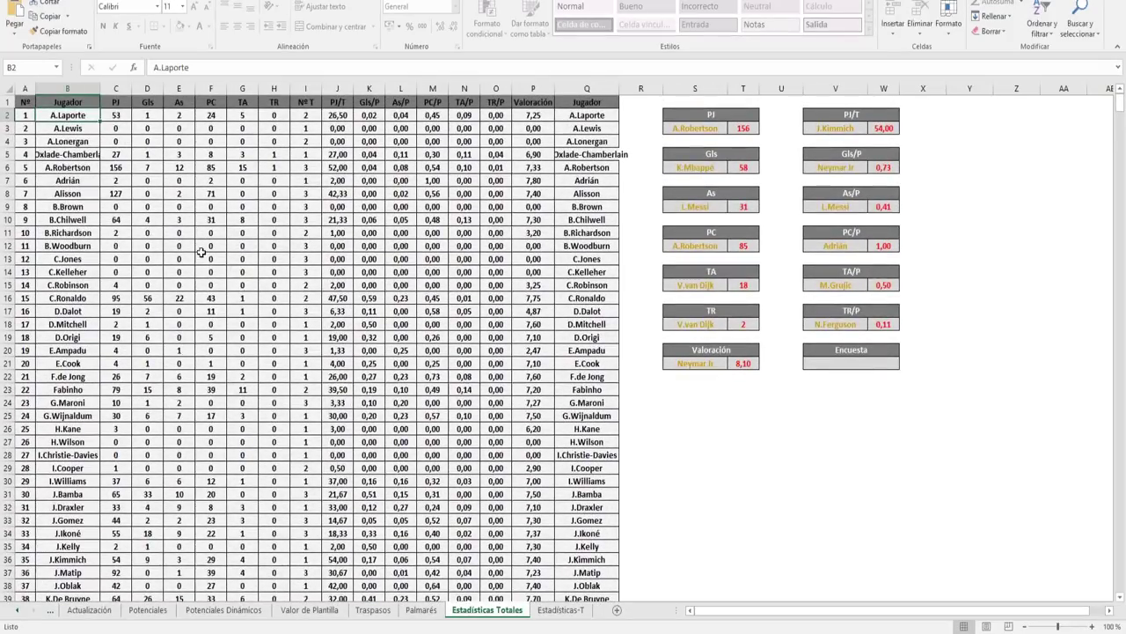
scroll(219, 311, down, 4)
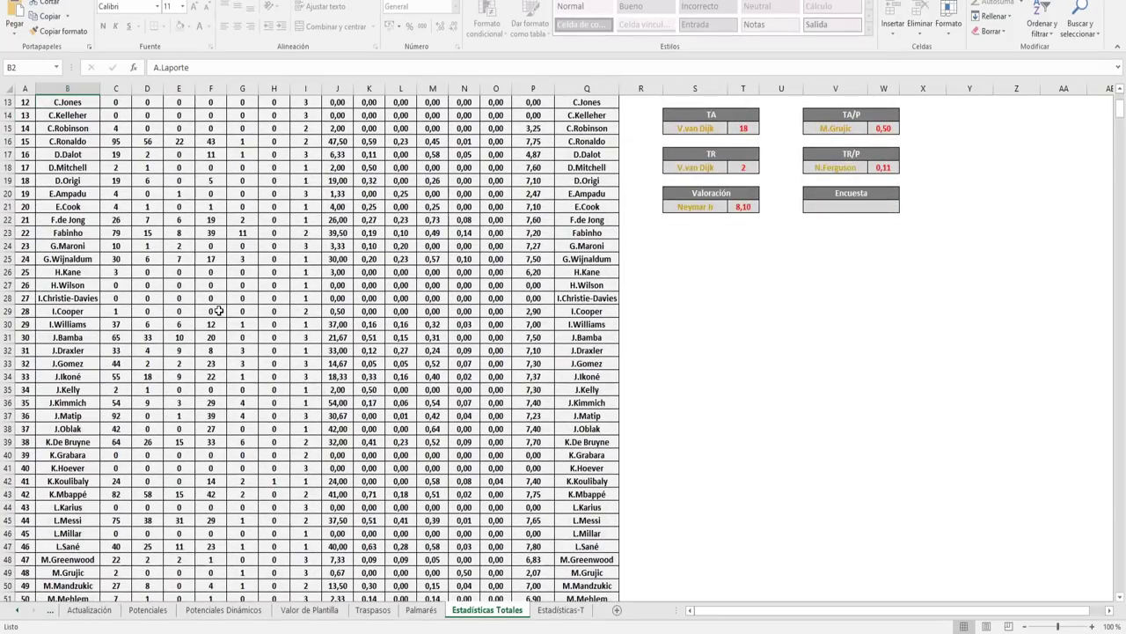
scroll(219, 310, down, 3)
scroll(218, 311, down, 2)
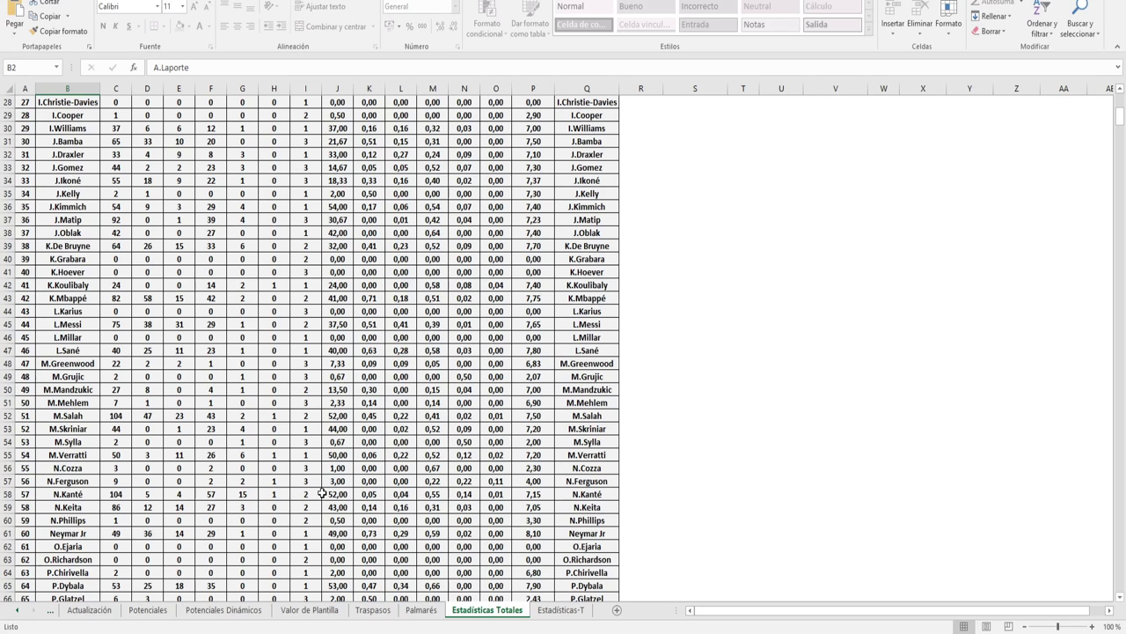
scroll(312, 493, up, 9)
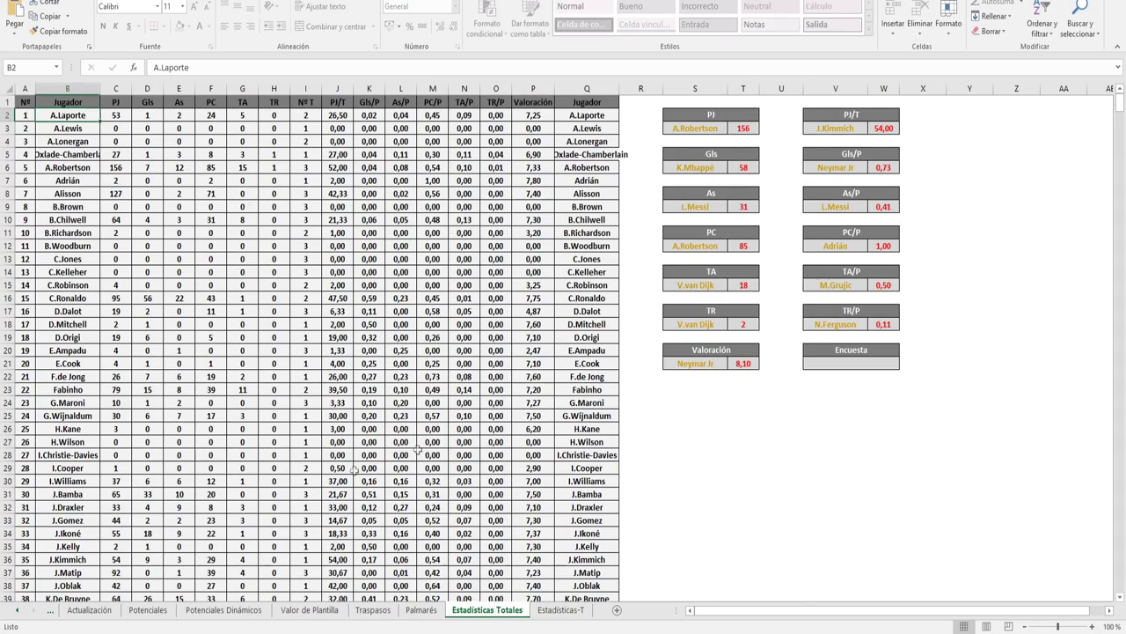
Examine the Gls totals and the Gls/P and As/P averages in the upper half of the Estadísticas Totales player list
scroll(164, 349, down, 2)
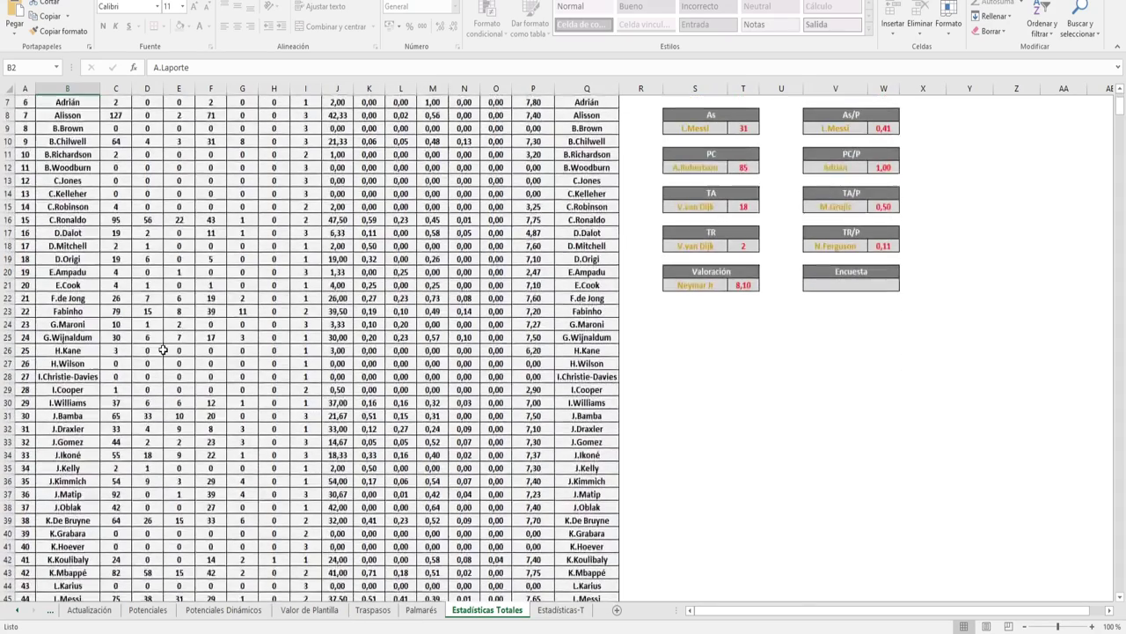
scroll(60, 345, down, 1)
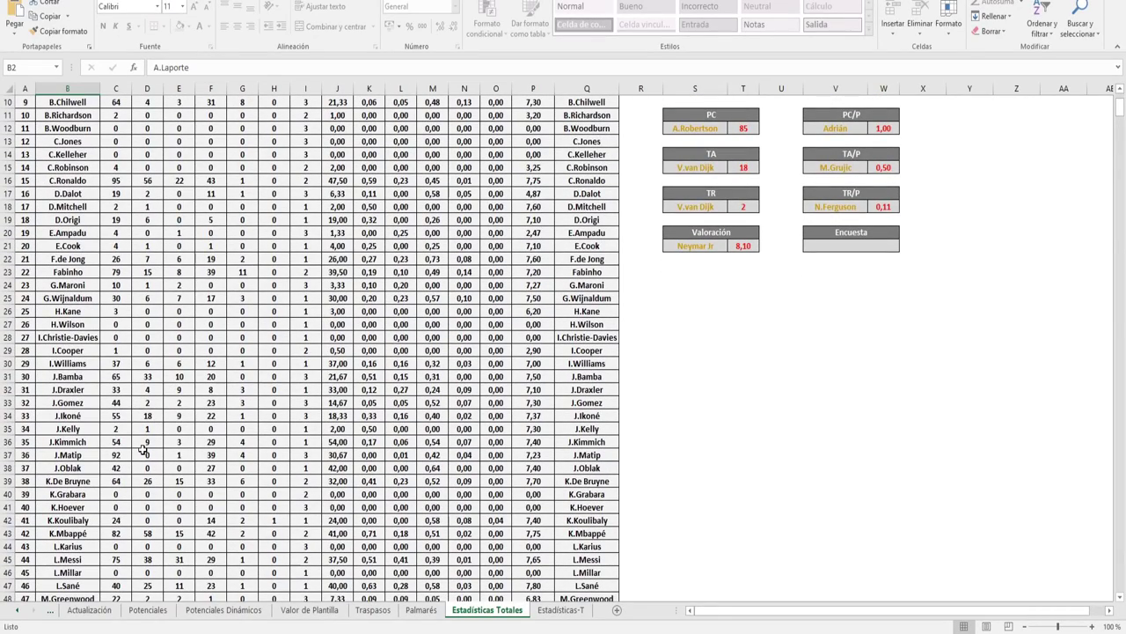
scroll(210, 466, up, 1)
scroll(210, 468, down, 1)
scroll(275, 377, up, 3)
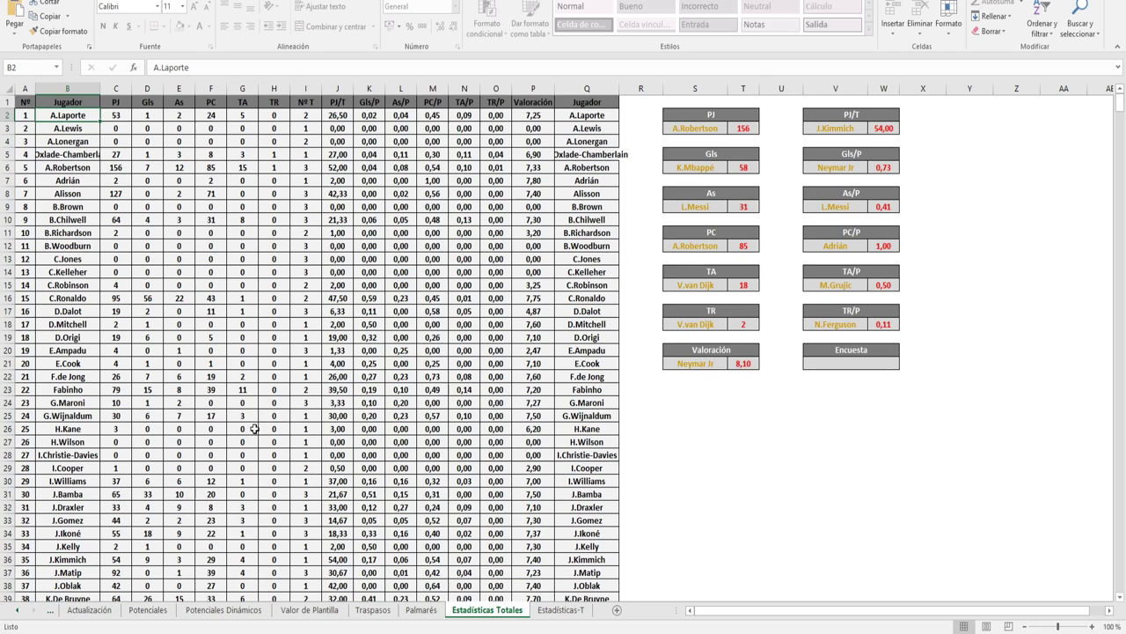
scroll(254, 429, down, 3)
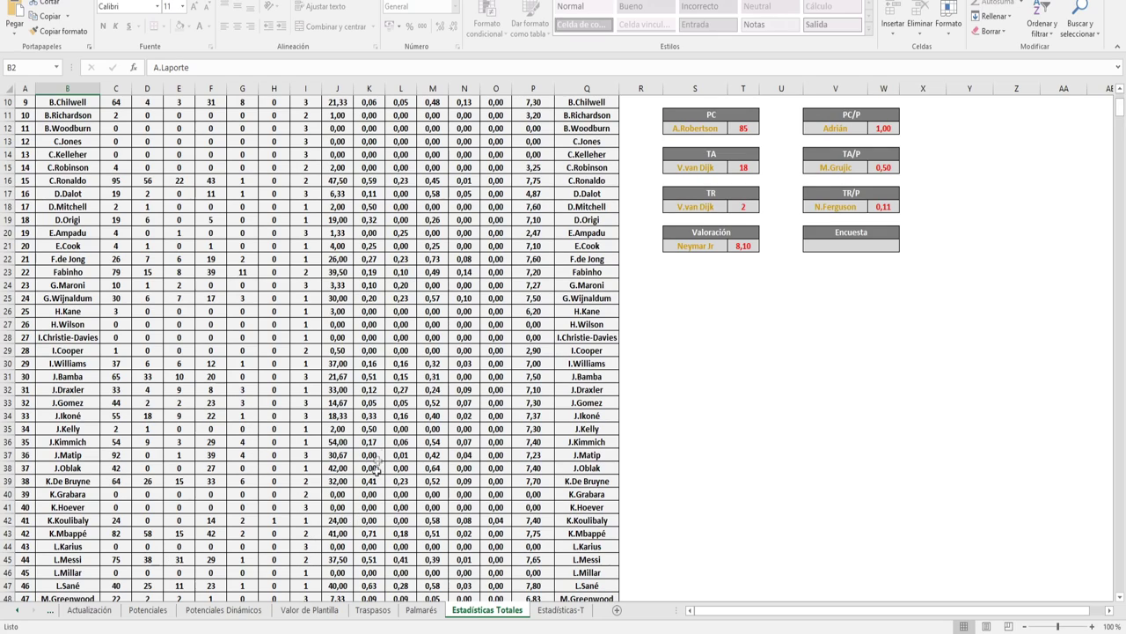
scroll(359, 358, up, 1)
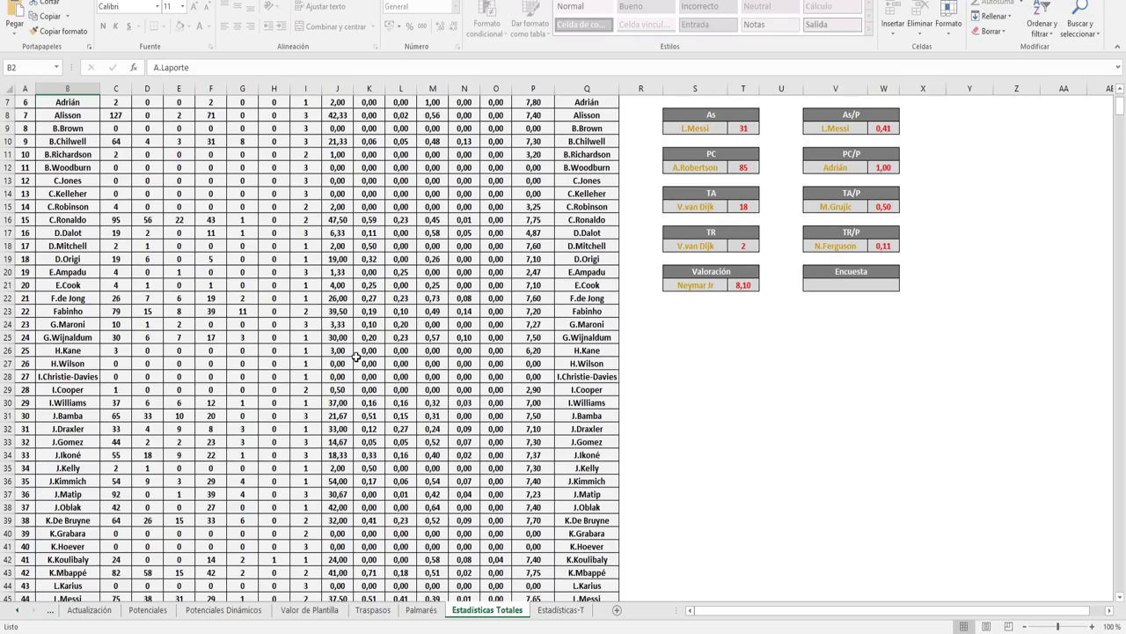
scroll(356, 357, up, 1)
scroll(371, 315, up, 1)
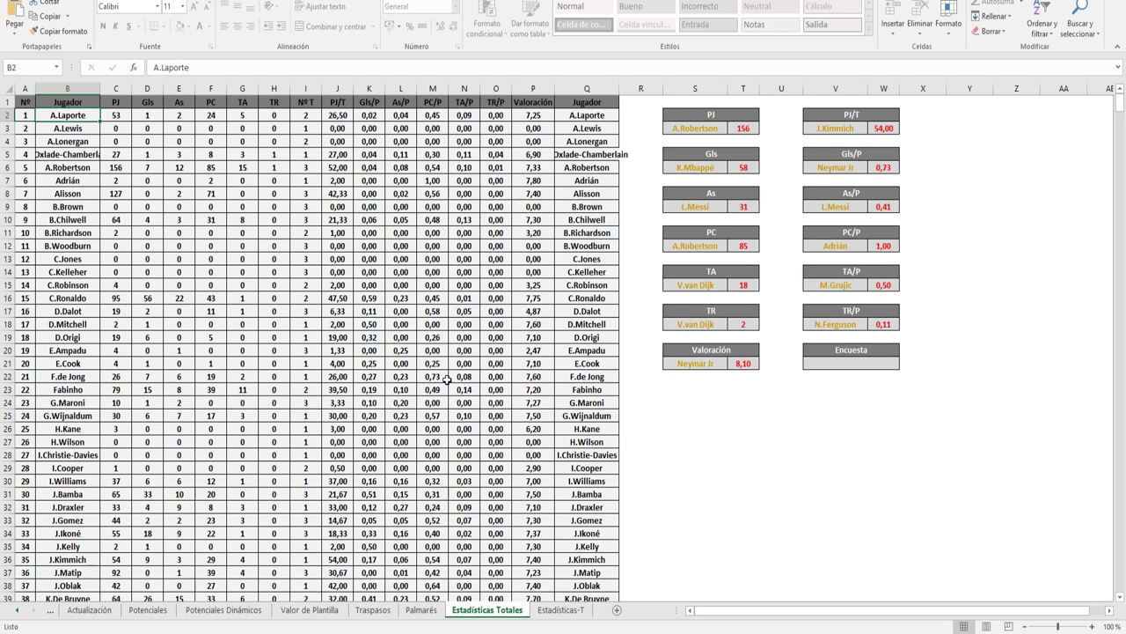
Examine the PC/P averages down the player list and compare them with the players' PJ totals
scroll(447, 379, down, 1)
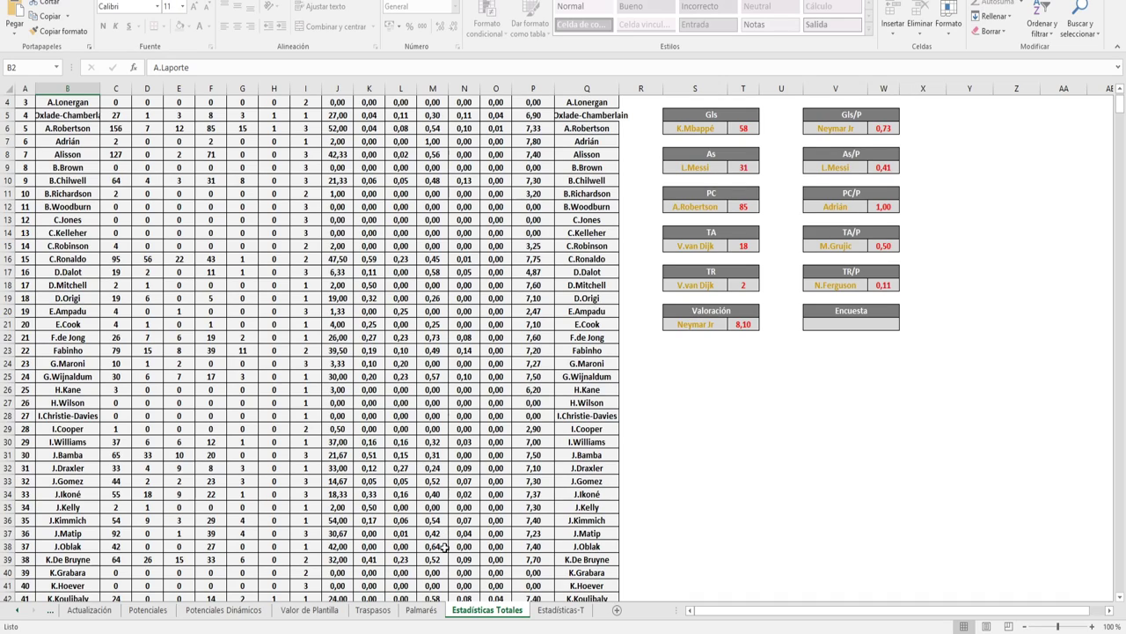
scroll(443, 546, down, 1)
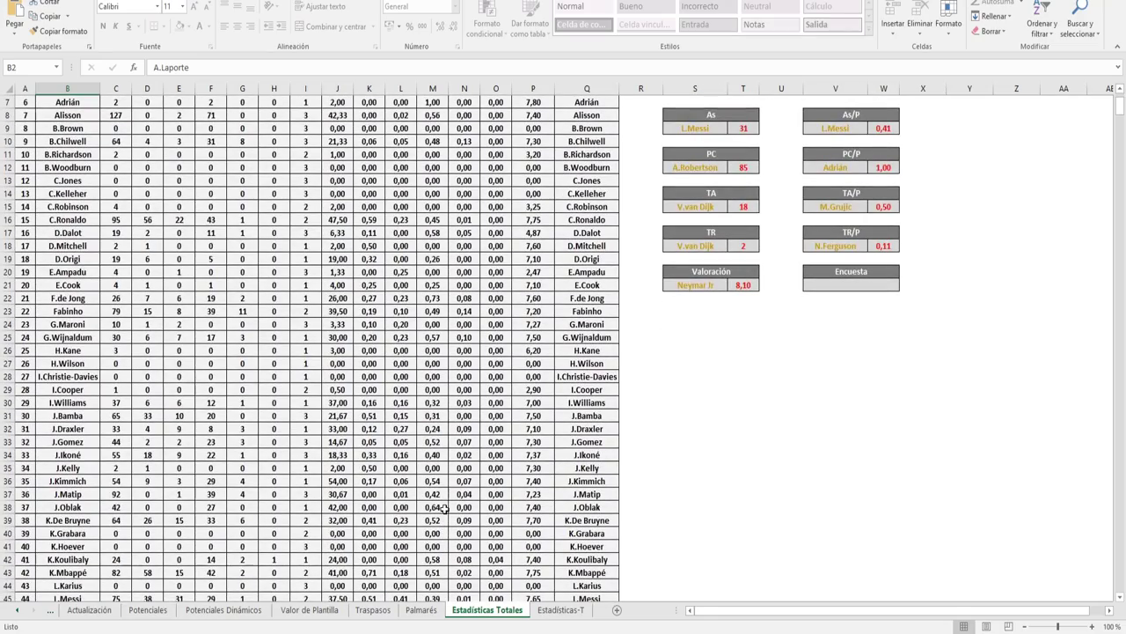
scroll(444, 508, down, 1)
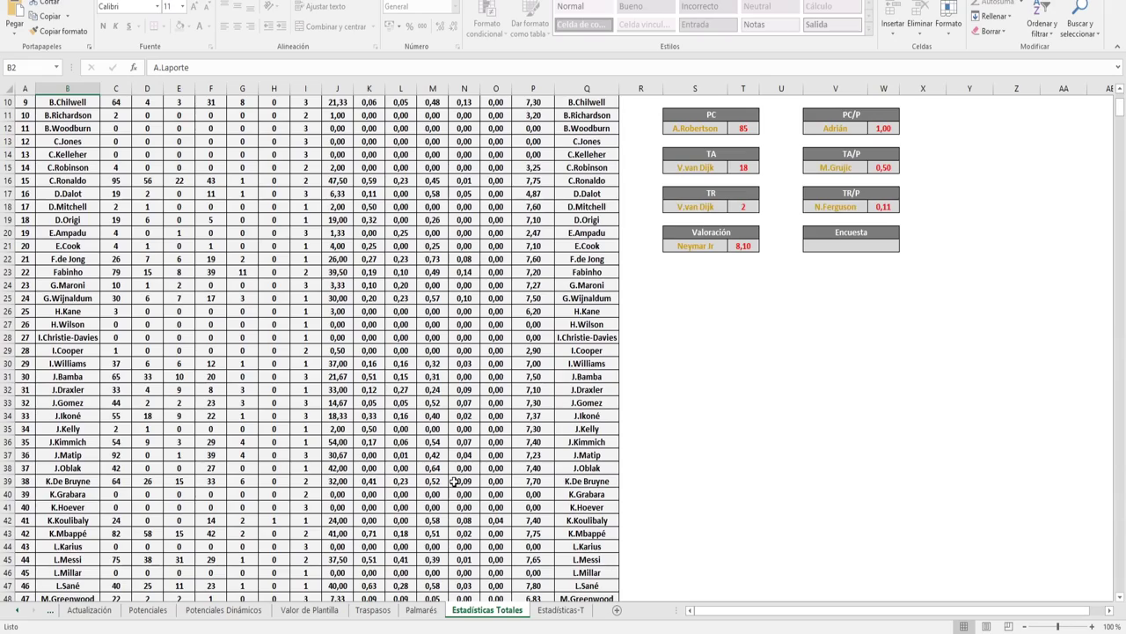
scroll(443, 516, down, 1)
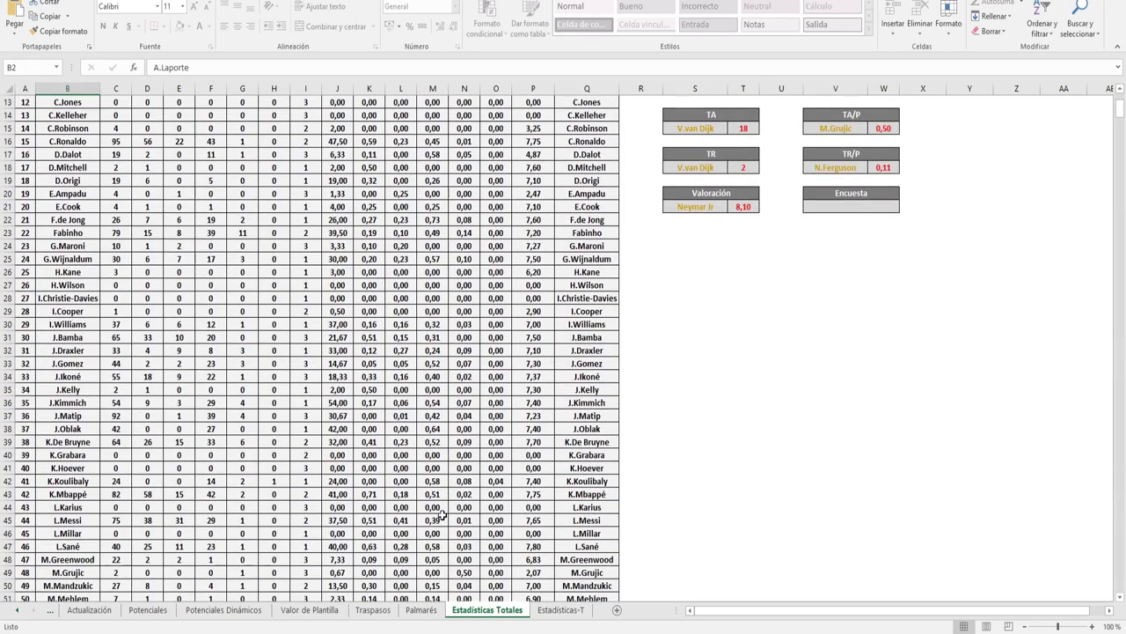
scroll(442, 516, down, 3)
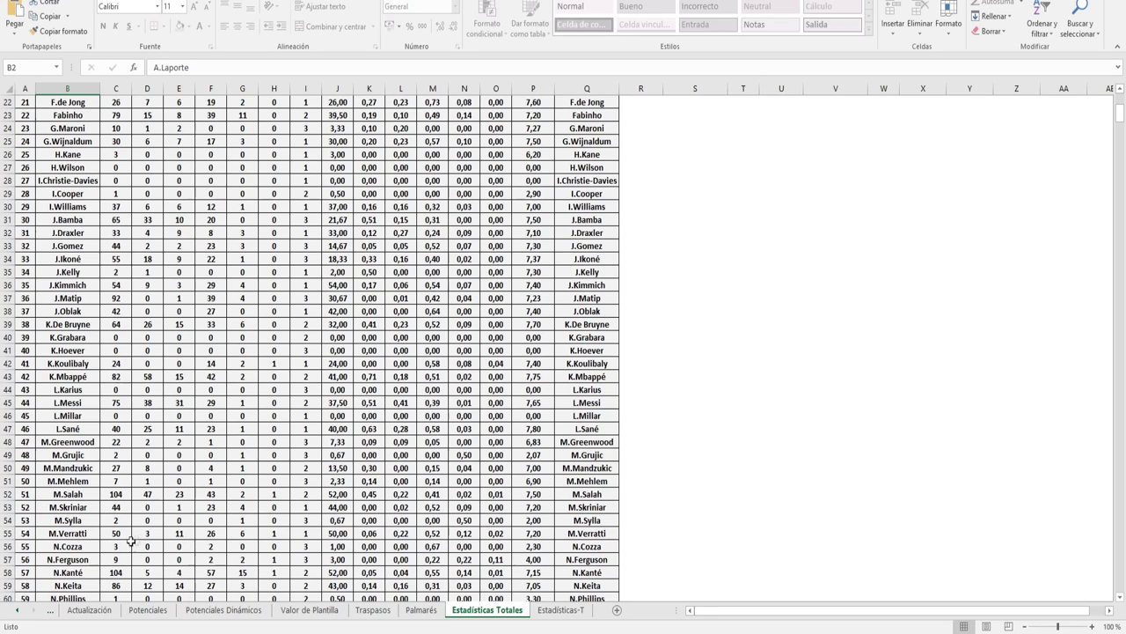
scroll(458, 524, down, 3)
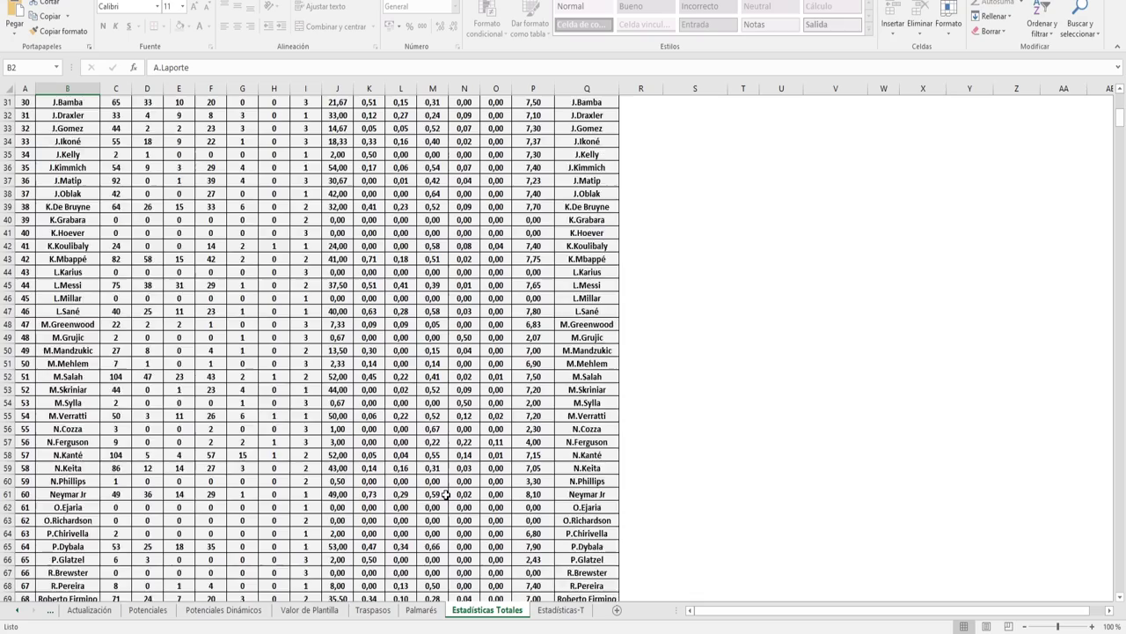
scroll(446, 495, down, 3)
scroll(446, 495, down, 2)
scroll(453, 500, up, 15)
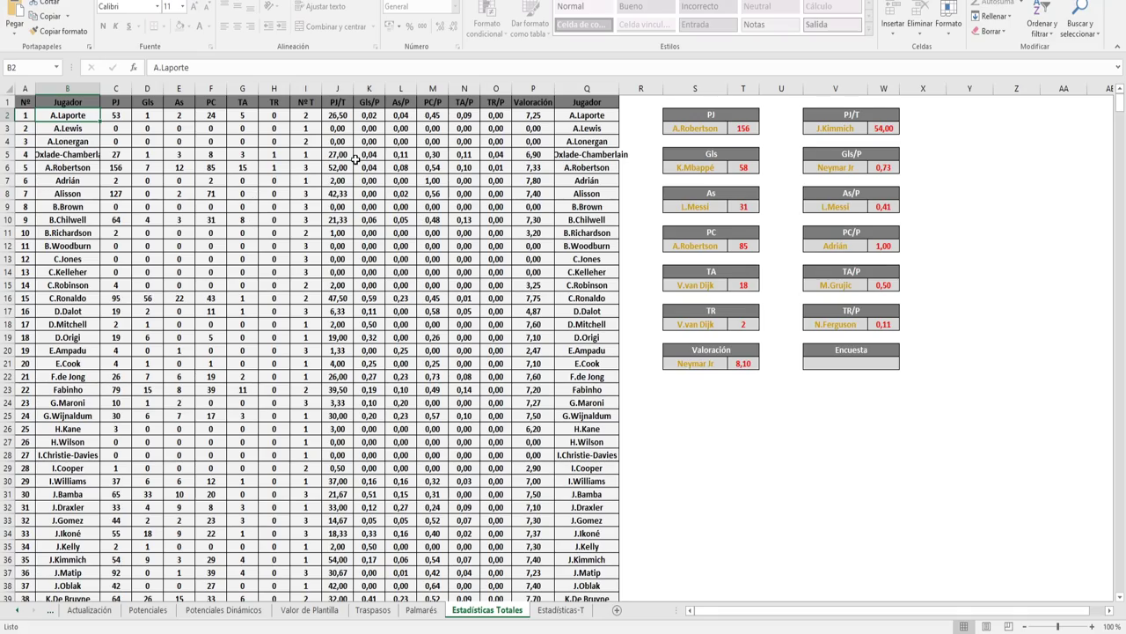
Look through the full player list to its last entry and review the TA and TR record holders in the summary tables
scroll(354, 158, down, 4)
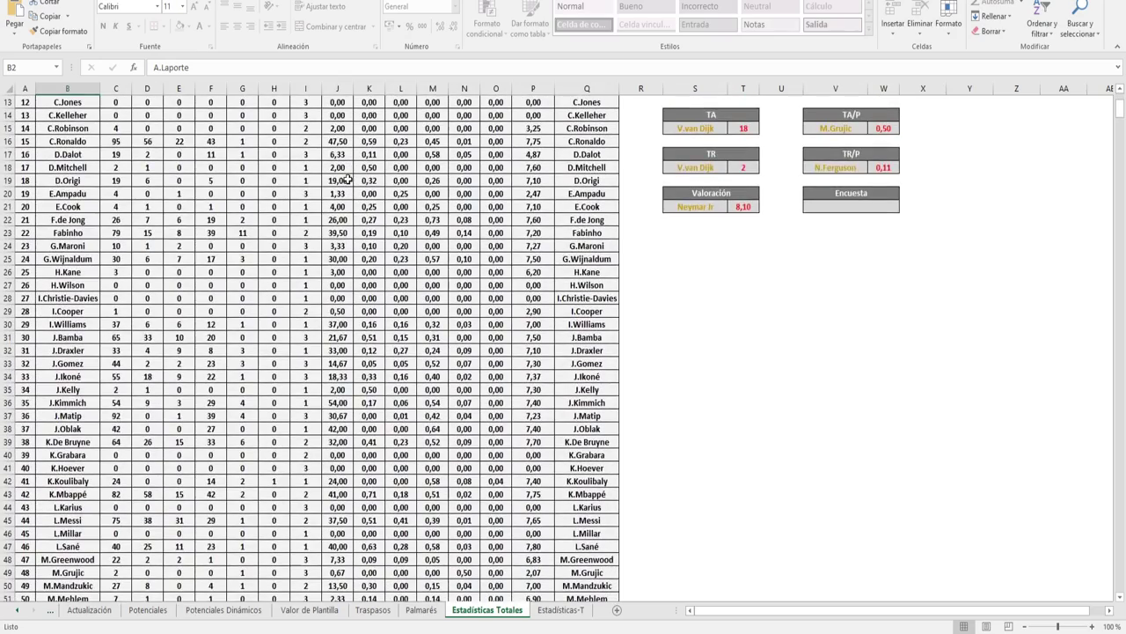
scroll(349, 180, down, 3)
scroll(349, 179, down, 3)
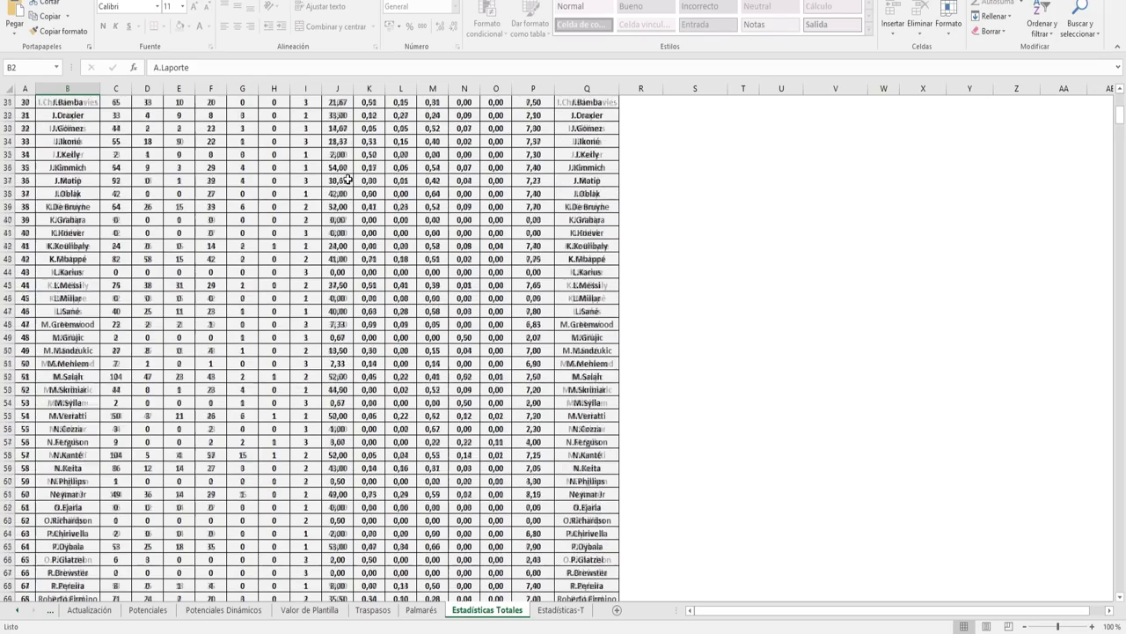
scroll(315, 259, down, 4)
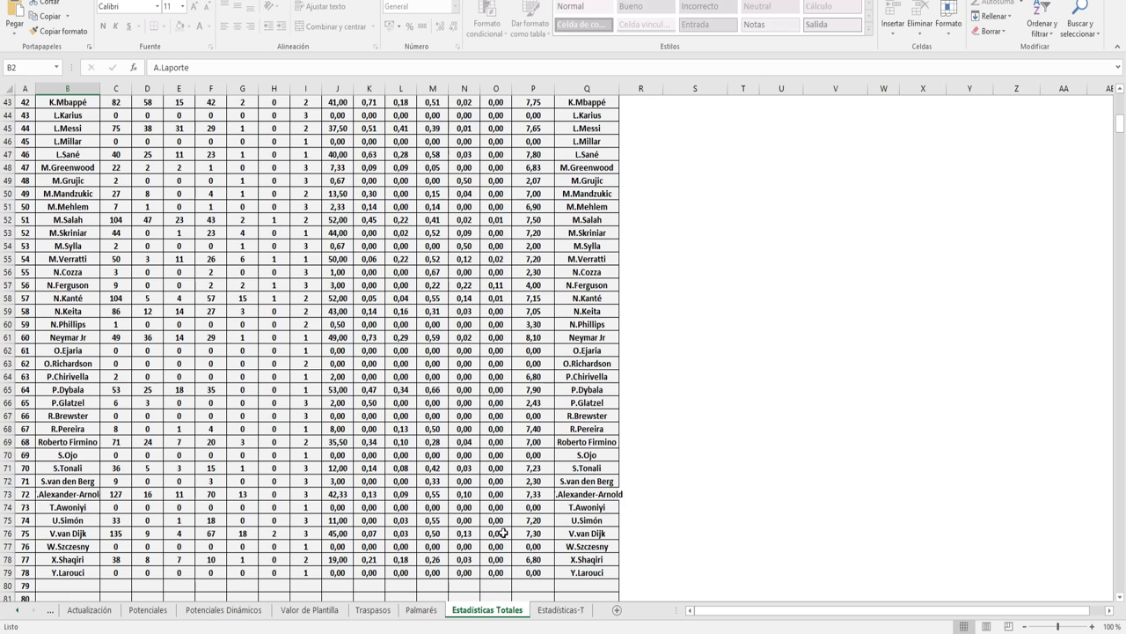
scroll(630, 464, up, 14)
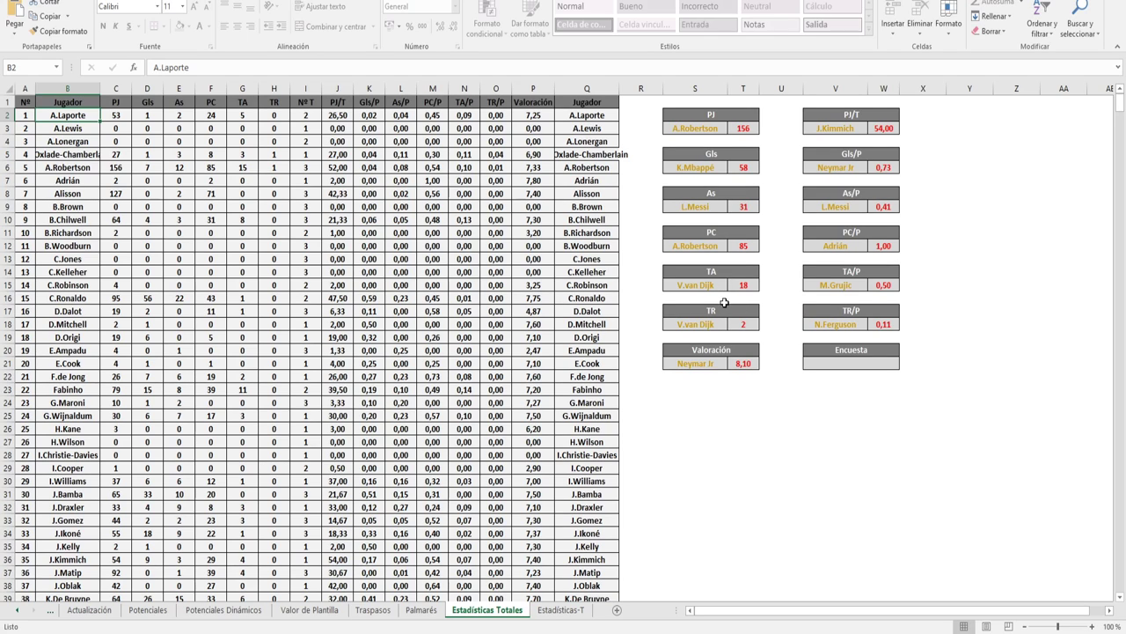
scroll(281, 340, down, 10)
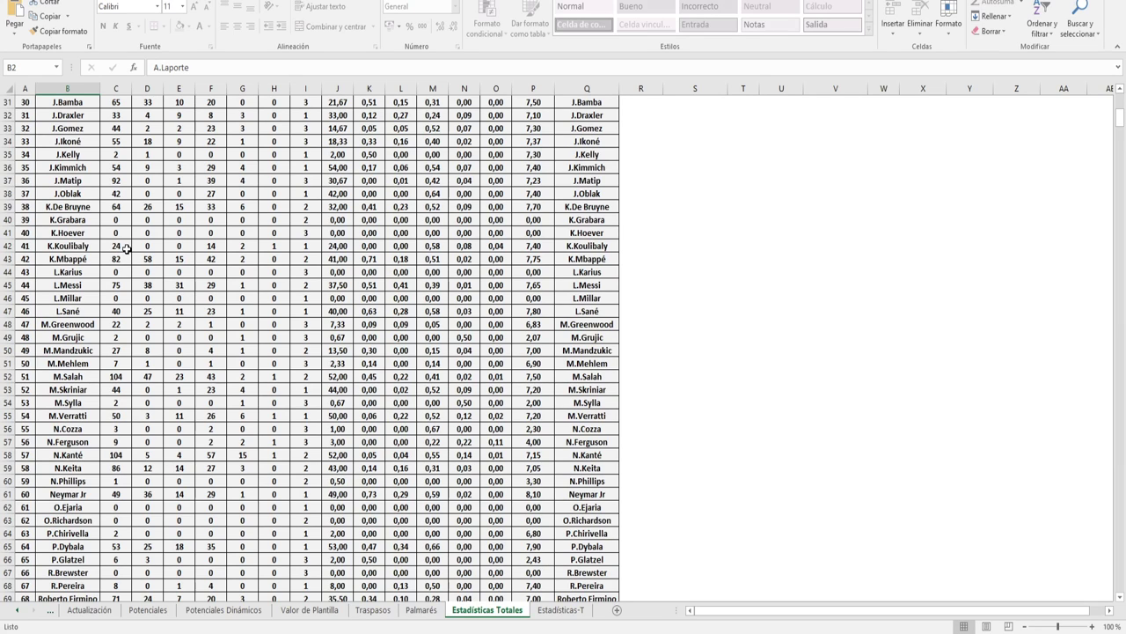
scroll(127, 249, up, 10)
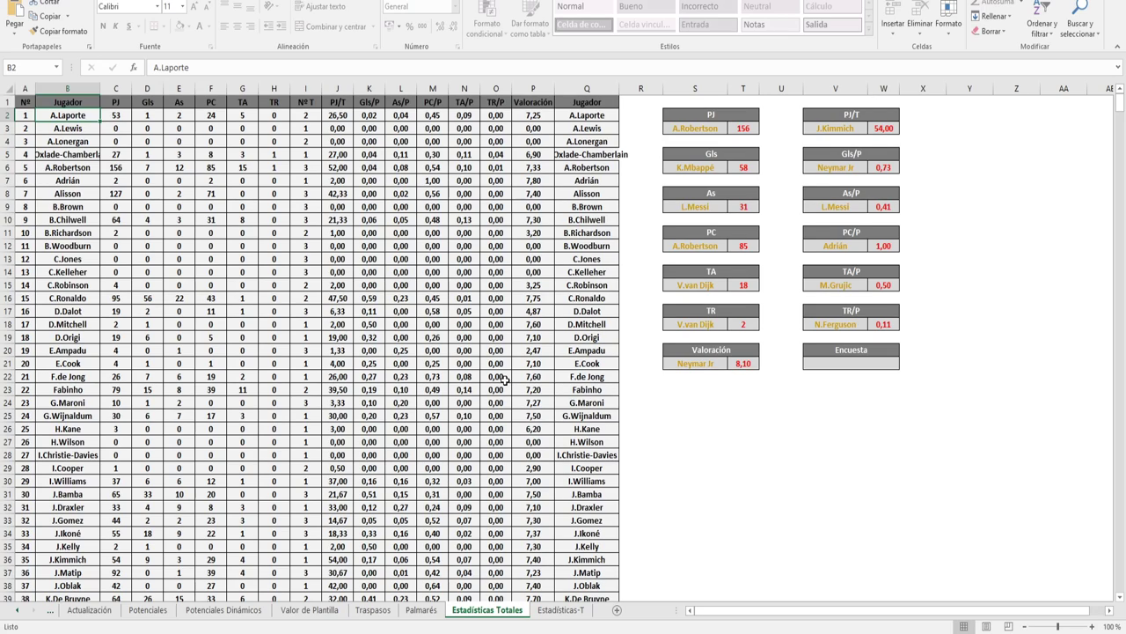
Examine the TA/P column for the whole player list and compare it with the TA/P leader in the summary tables
scroll(194, 413, down, 5)
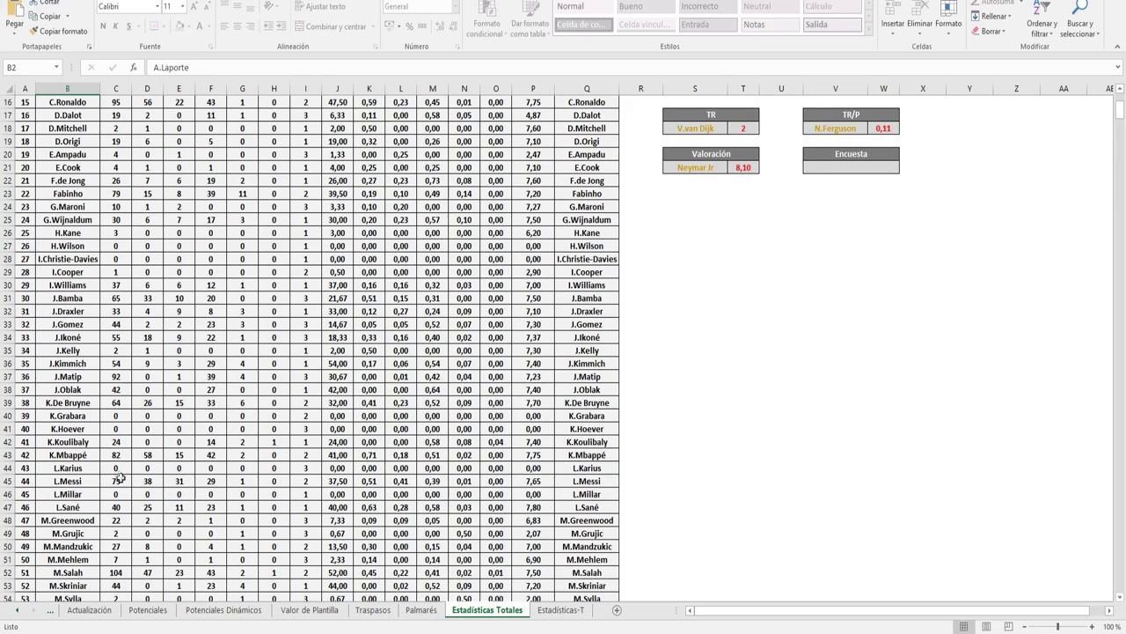
scroll(120, 477, down, 3)
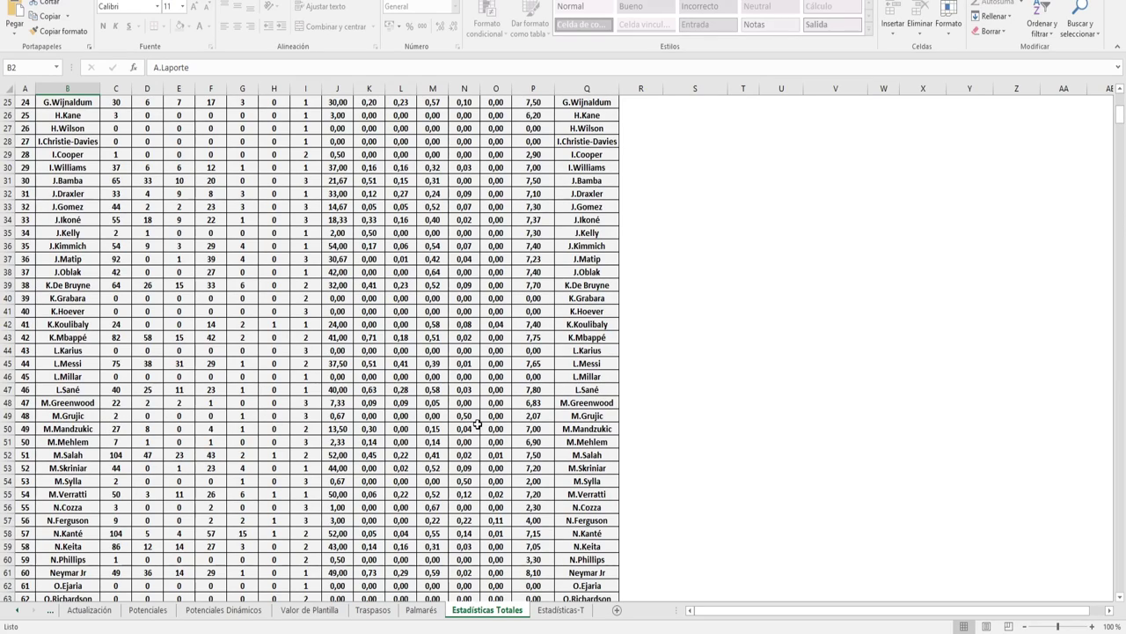
scroll(477, 424, down, 5)
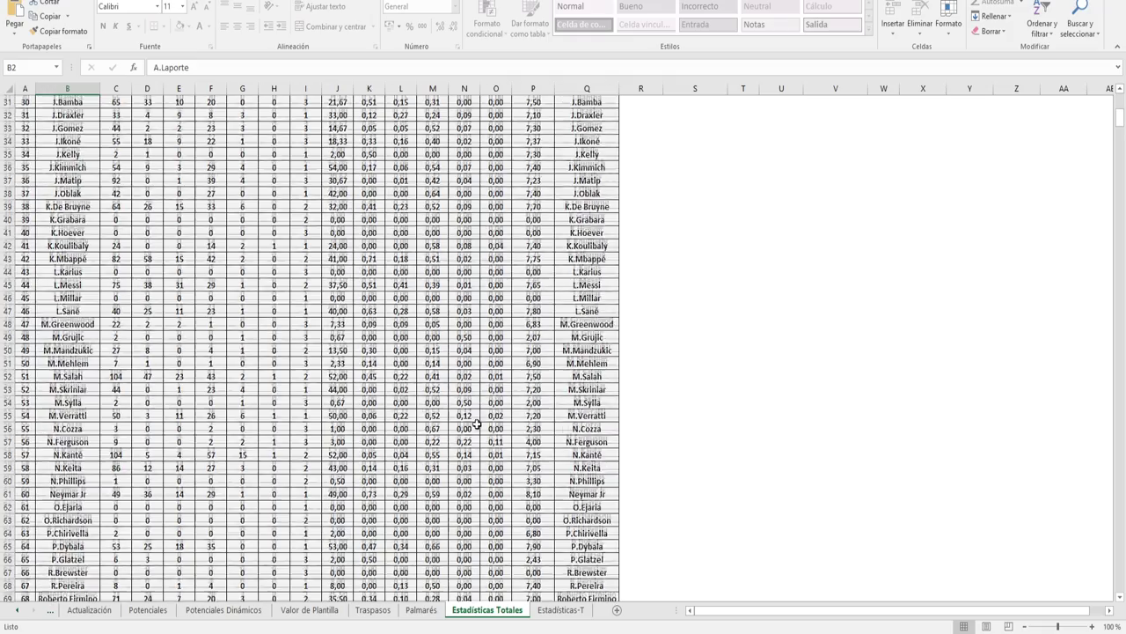
scroll(476, 424, down, 1)
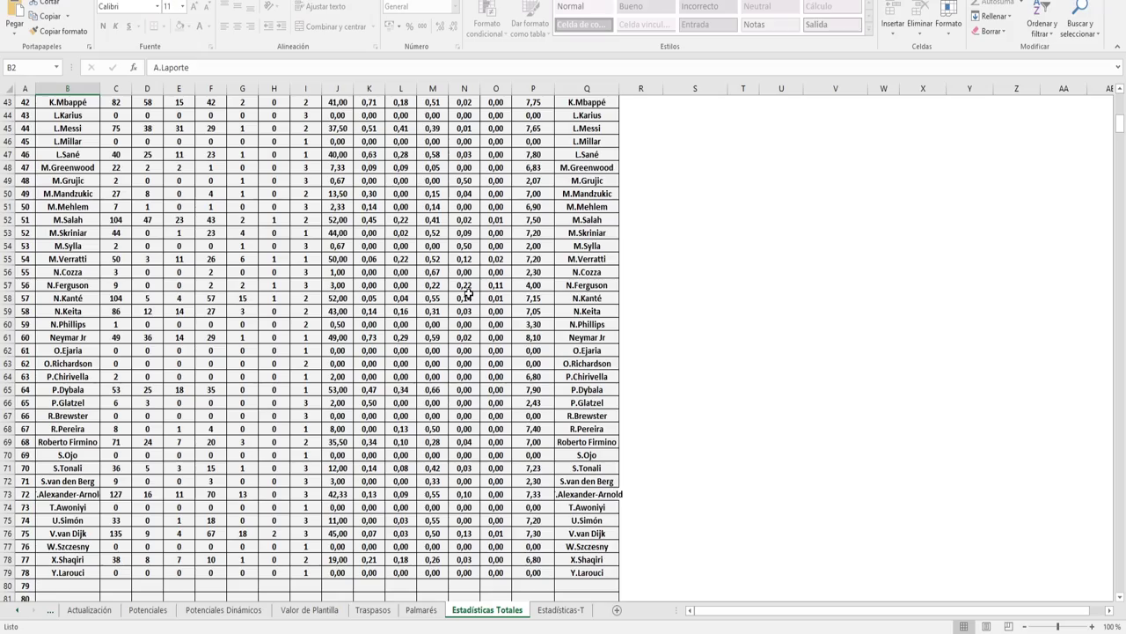
scroll(468, 293, up, 6)
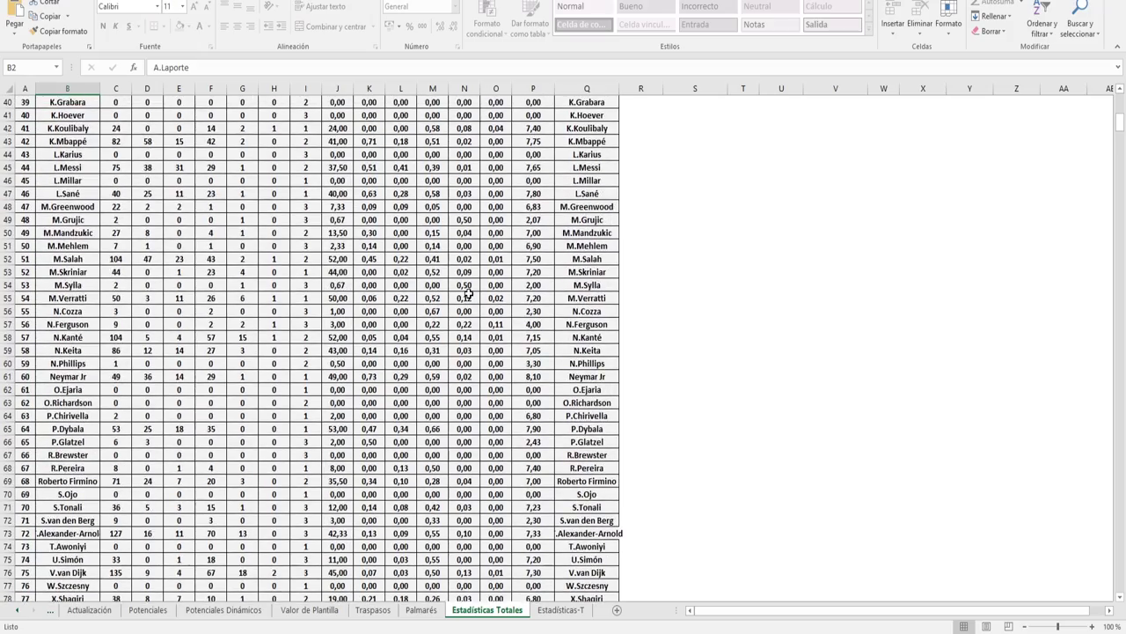
scroll(467, 293, up, 2)
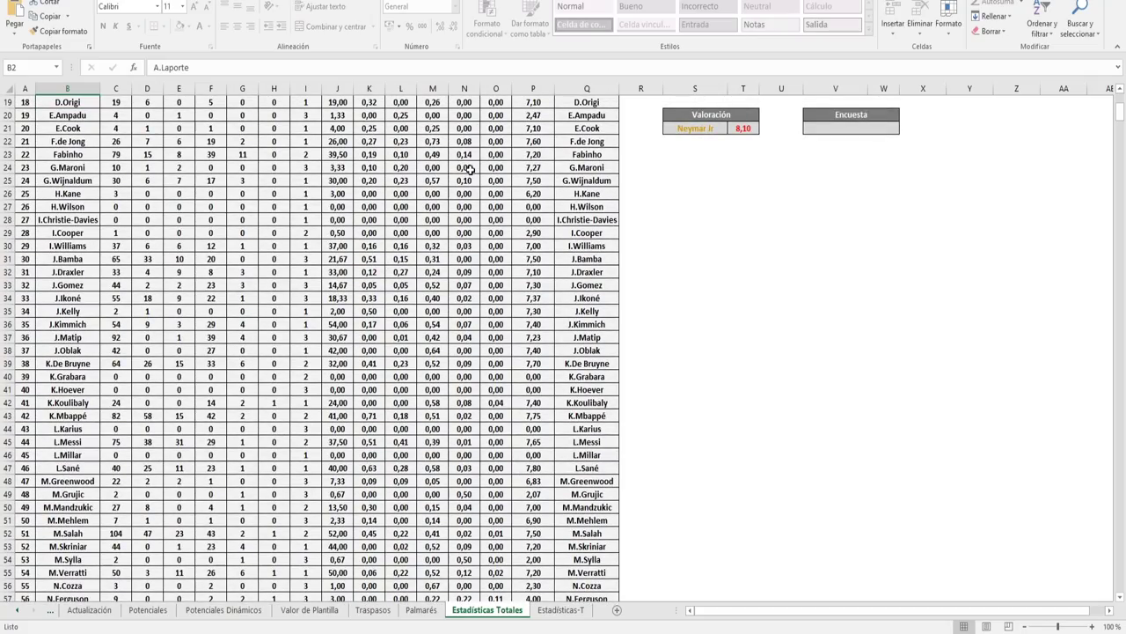
scroll(470, 166, up, 5)
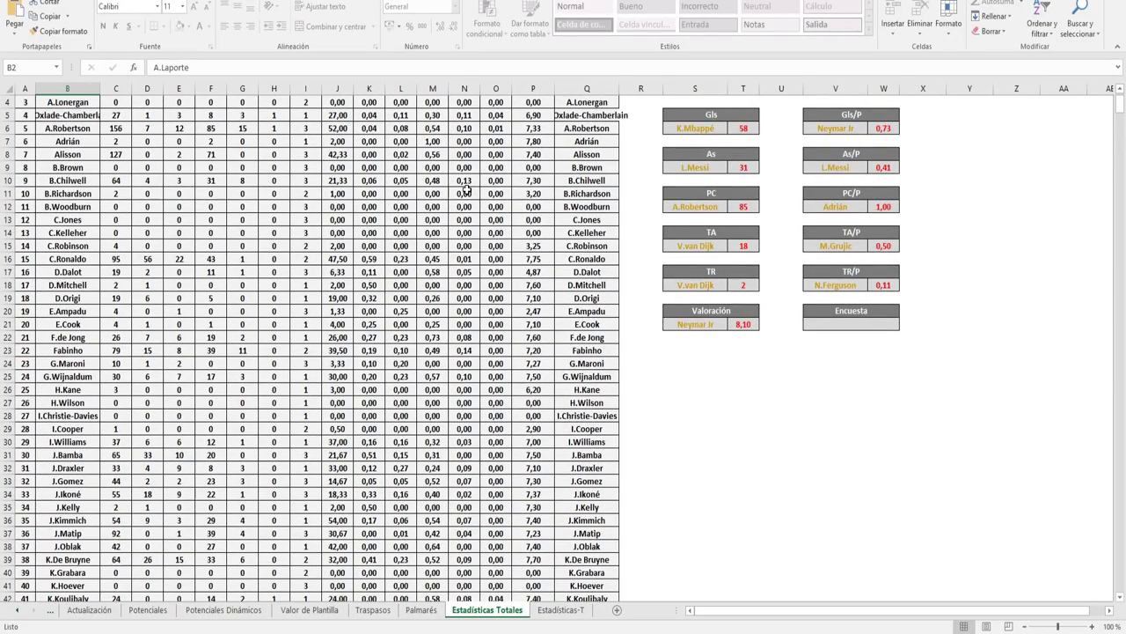
scroll(467, 189, up, 1)
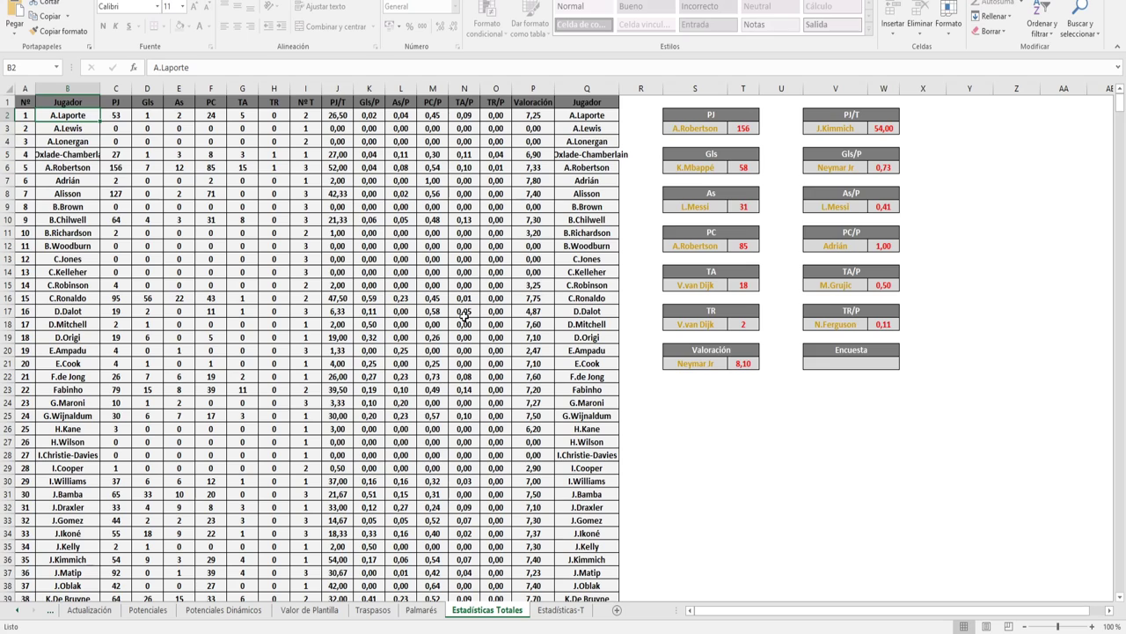
Examine the TR/P and Valoración columns from the first player down to the end of the list
scroll(415, 363, down, 6)
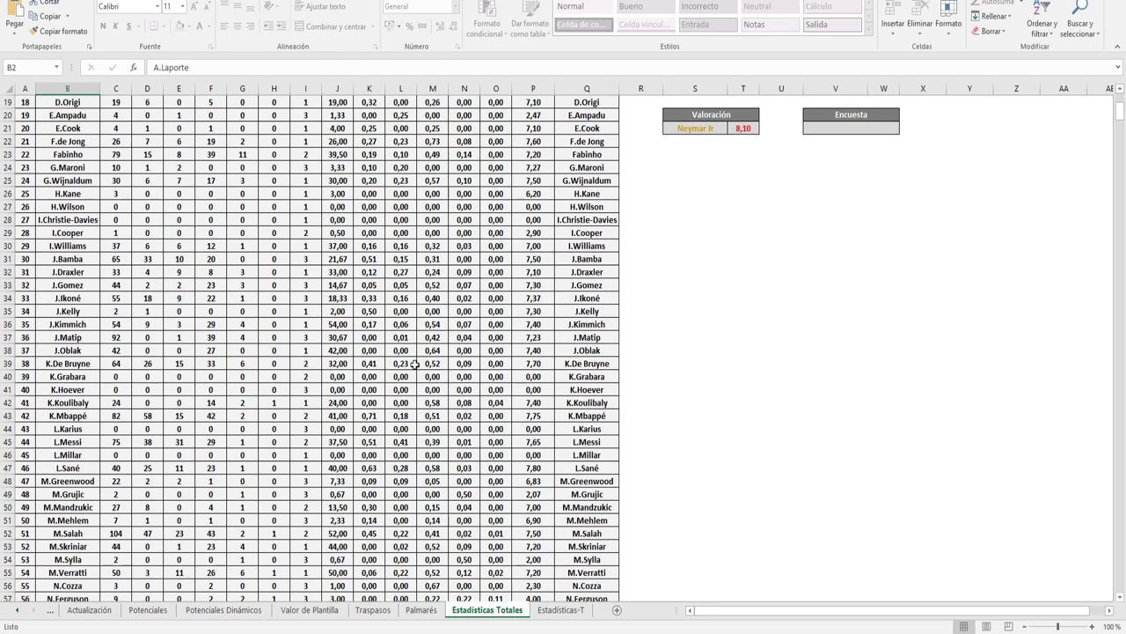
scroll(479, 376, down, 2)
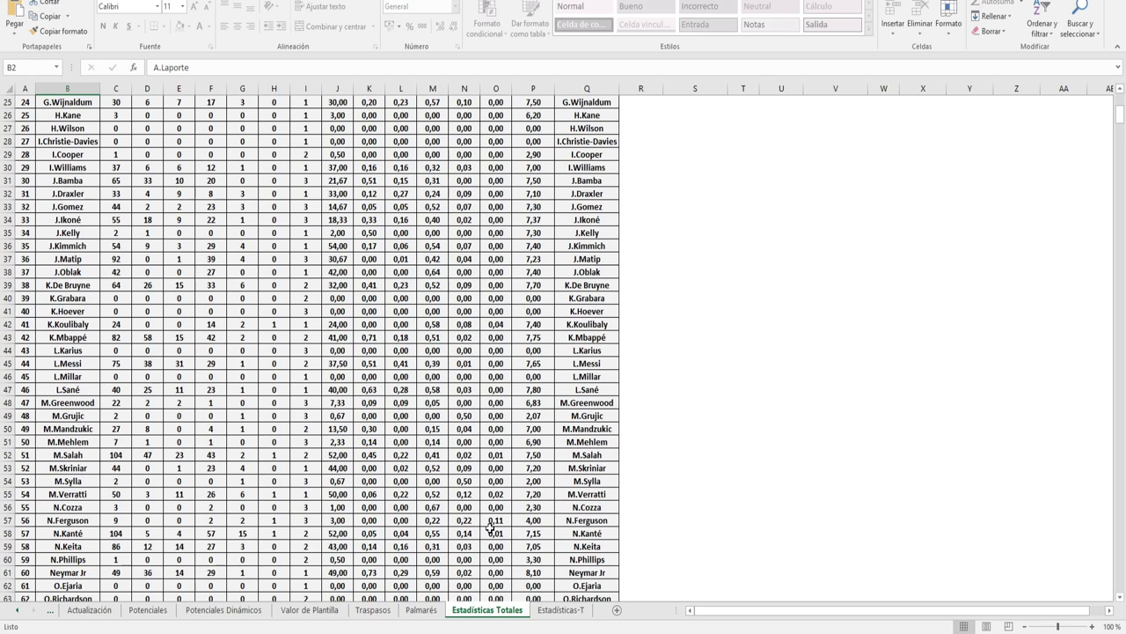
scroll(474, 520, up, 8)
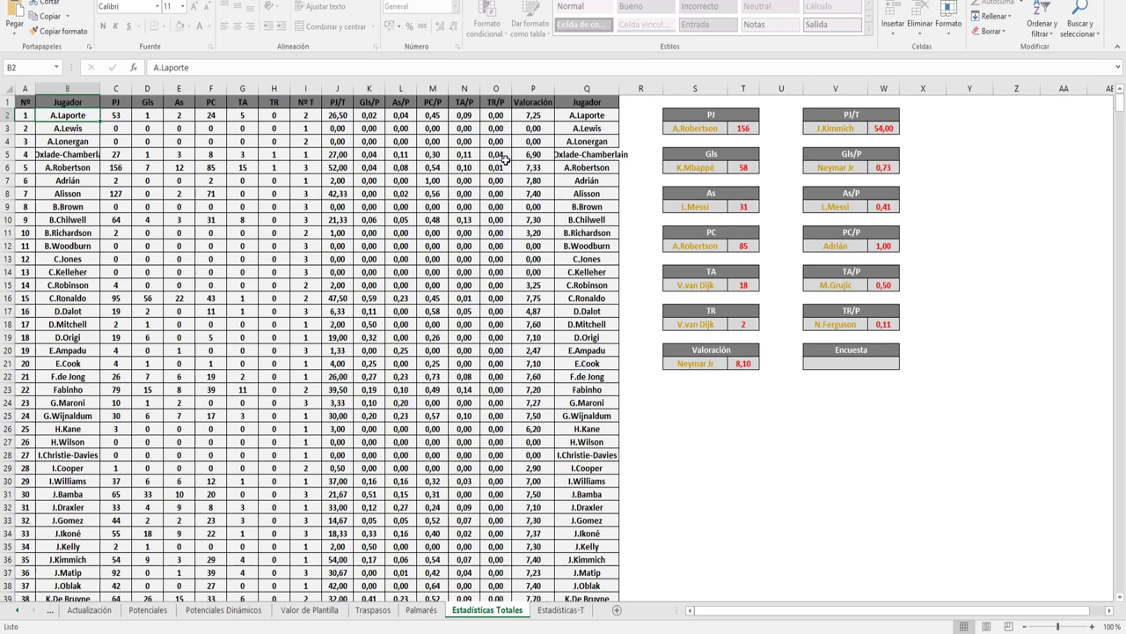
scroll(504, 161, down, 5)
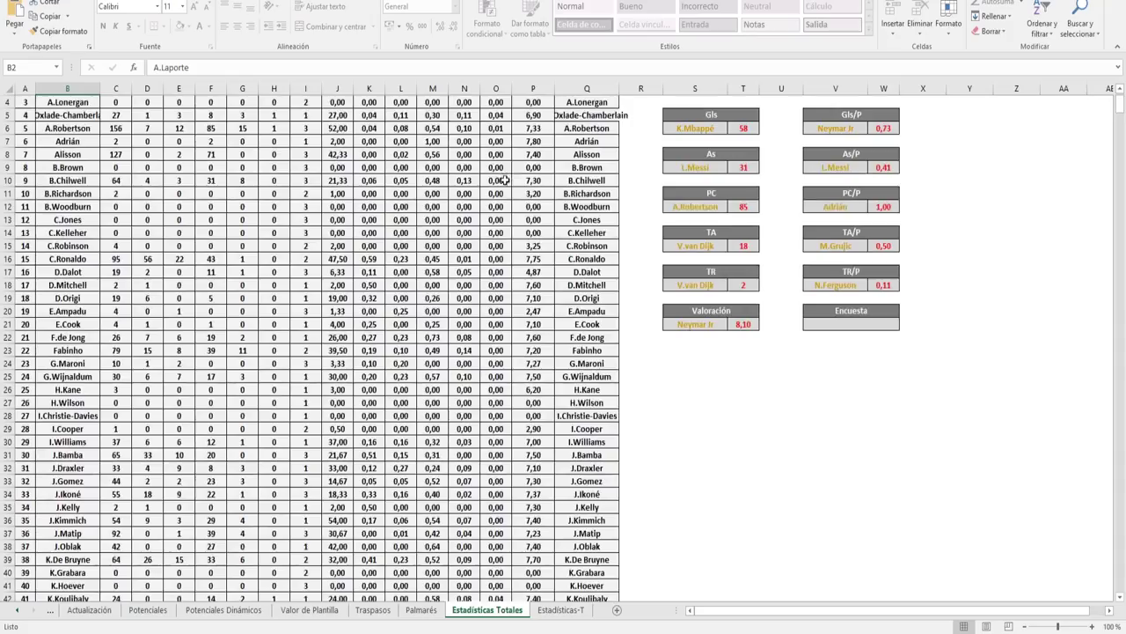
scroll(504, 217, down, 1)
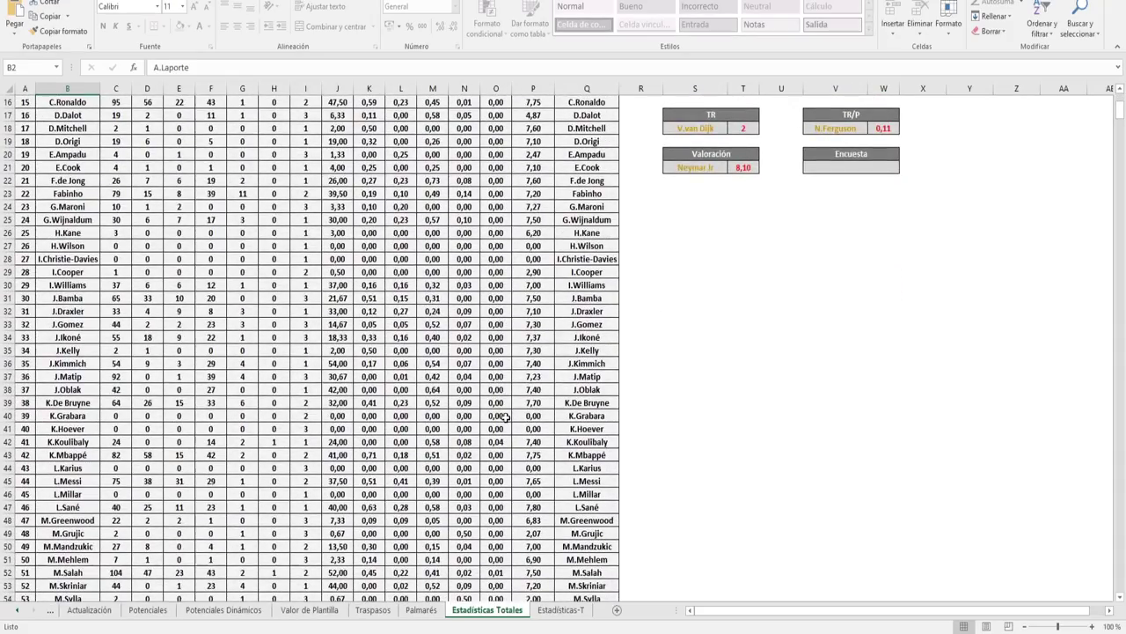
scroll(505, 444, down, 3)
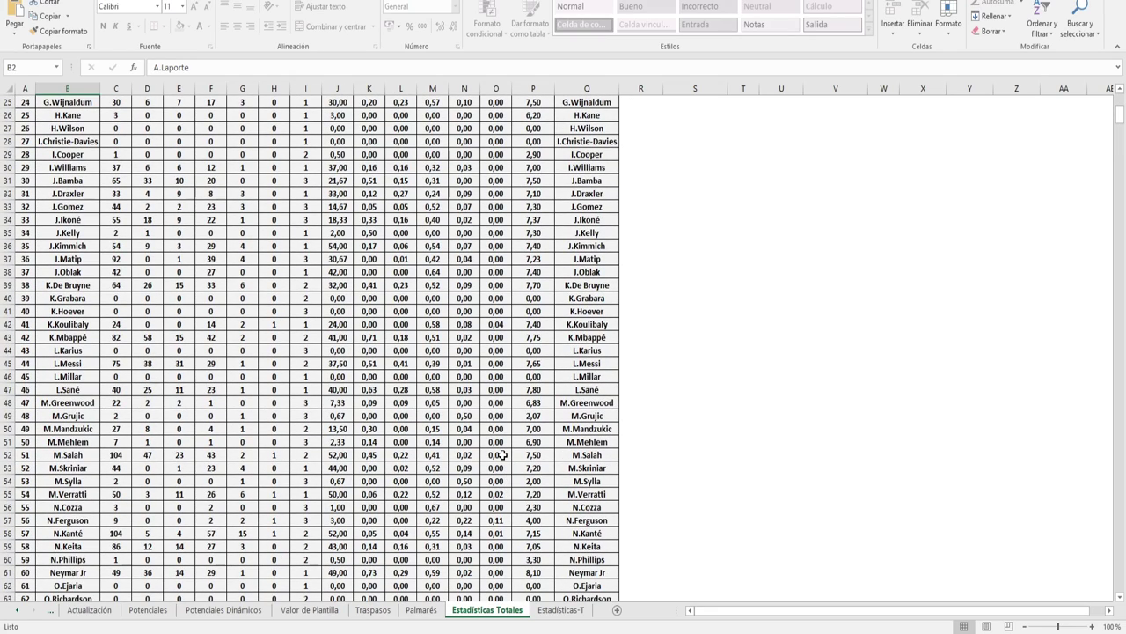
scroll(501, 454, down, 2)
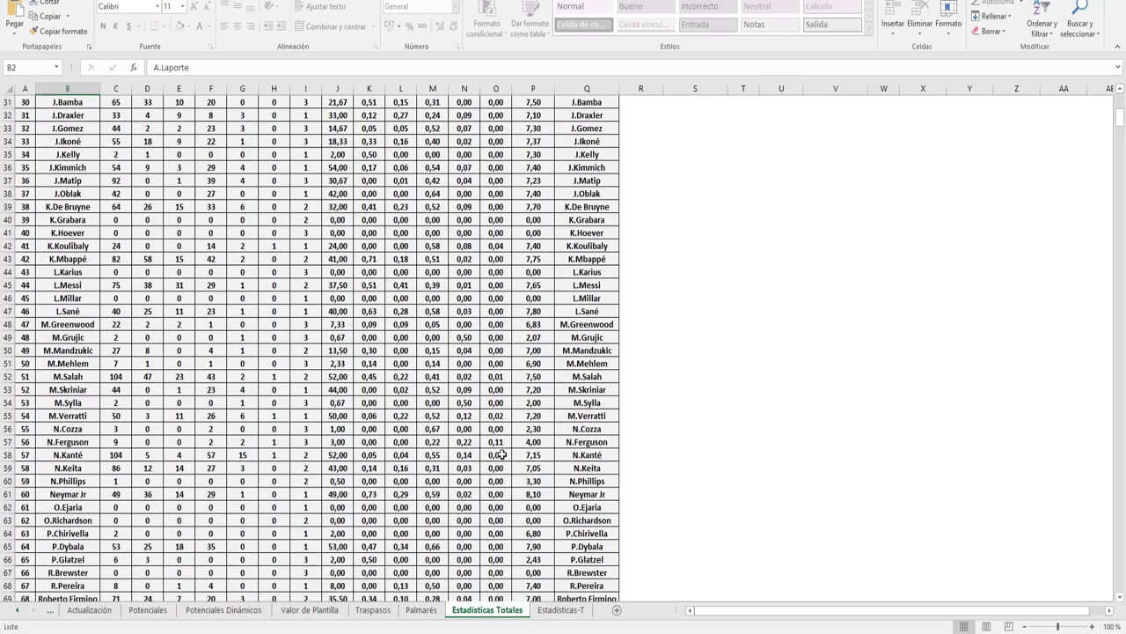
scroll(510, 416, down, 3)
scroll(510, 416, down, 2)
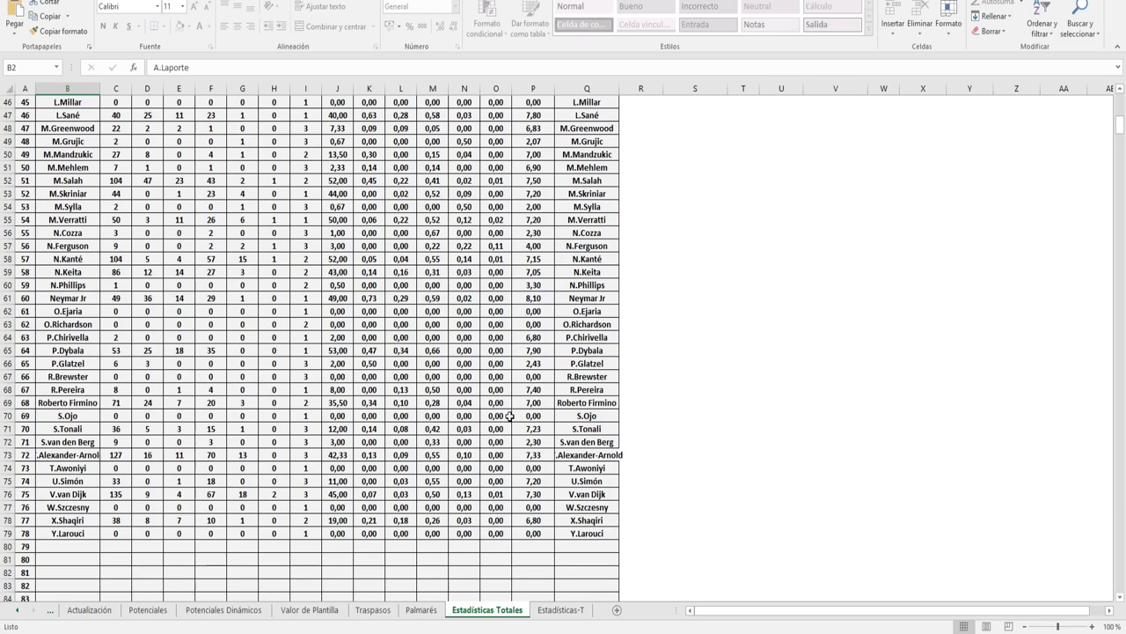
Review the total statistics list from the first player to the last entry, along with the record summary tables
scroll(510, 416, up, 15)
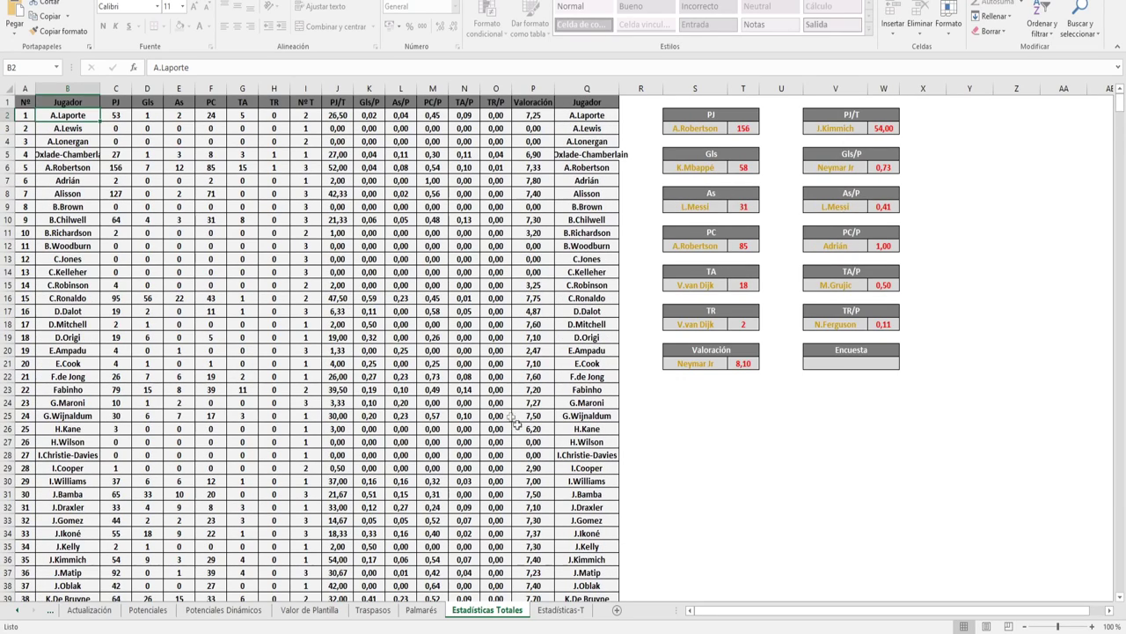
click(59, 102)
click(56, 114)
scroll(272, 325, down, 7)
scroll(684, 349, down, 8)
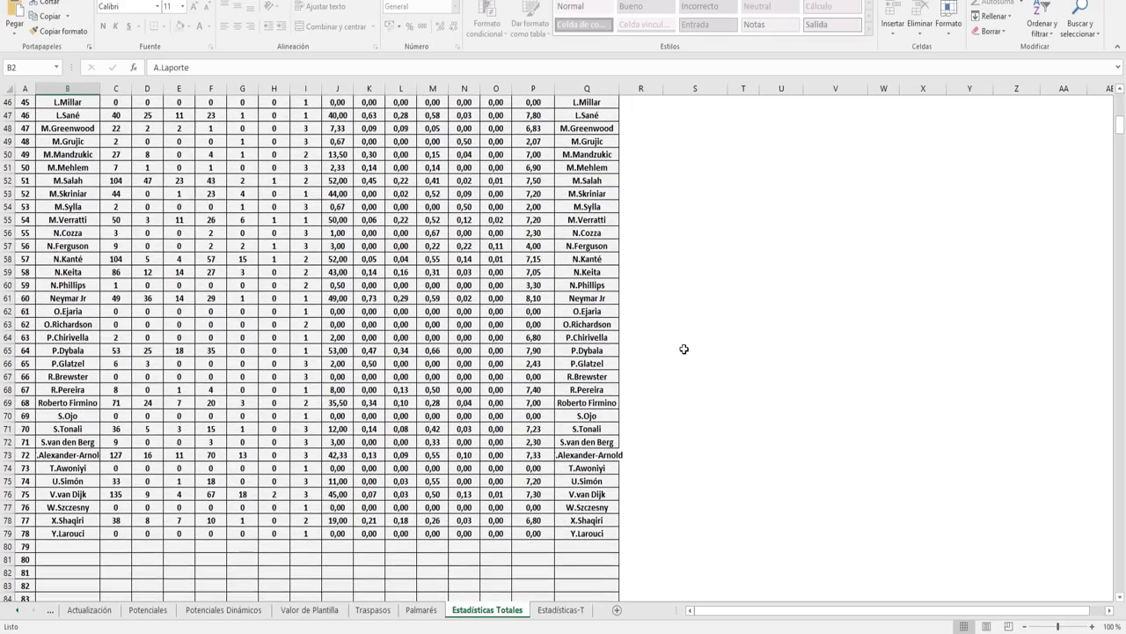
scroll(683, 349, up, 1)
scroll(684, 349, up, 5)
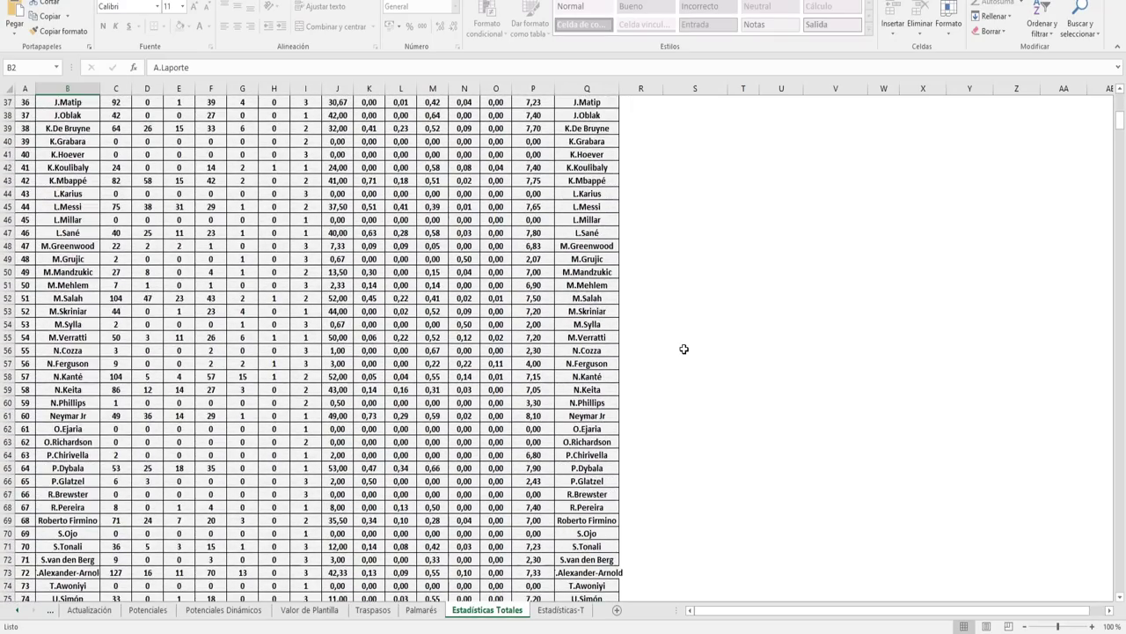
scroll(684, 349, up, 4)
scroll(683, 350, up, 5)
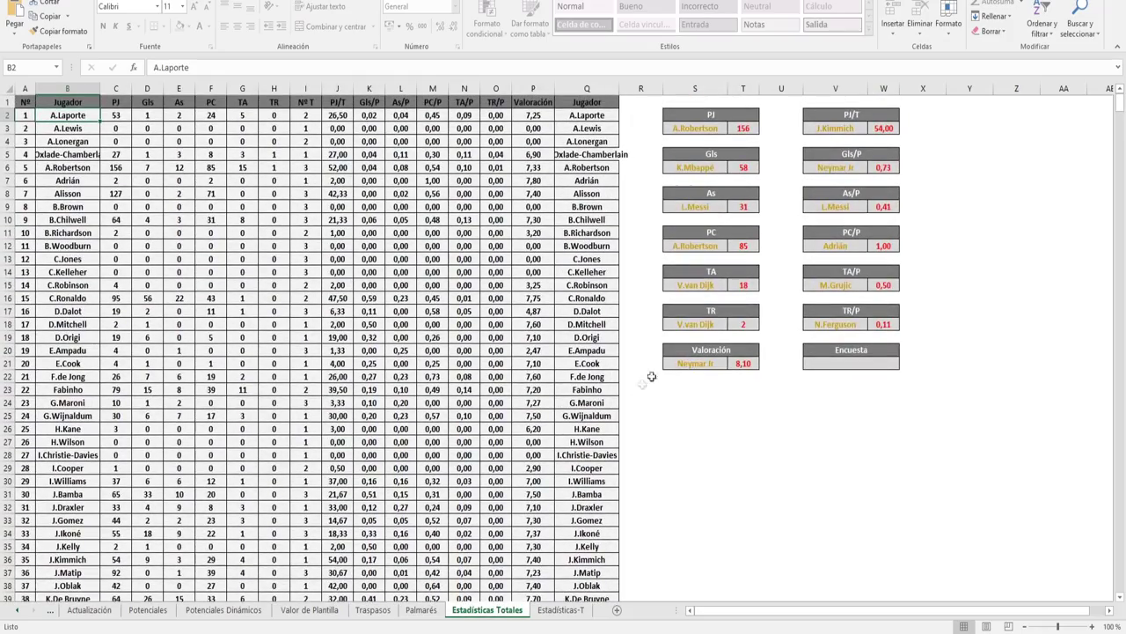
Go back through the workbook's sheets, passing Actualización, and return to the Plantilla squad sheet
click(560, 609)
click(498, 609)
click(44, 610)
click(132, 615)
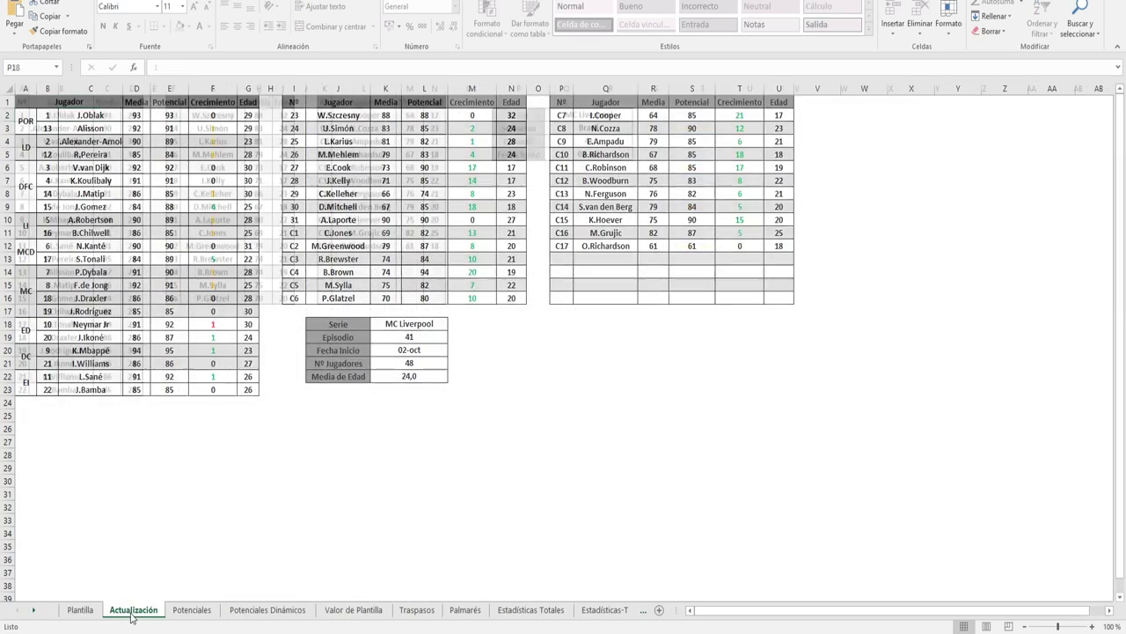
click(80, 610)
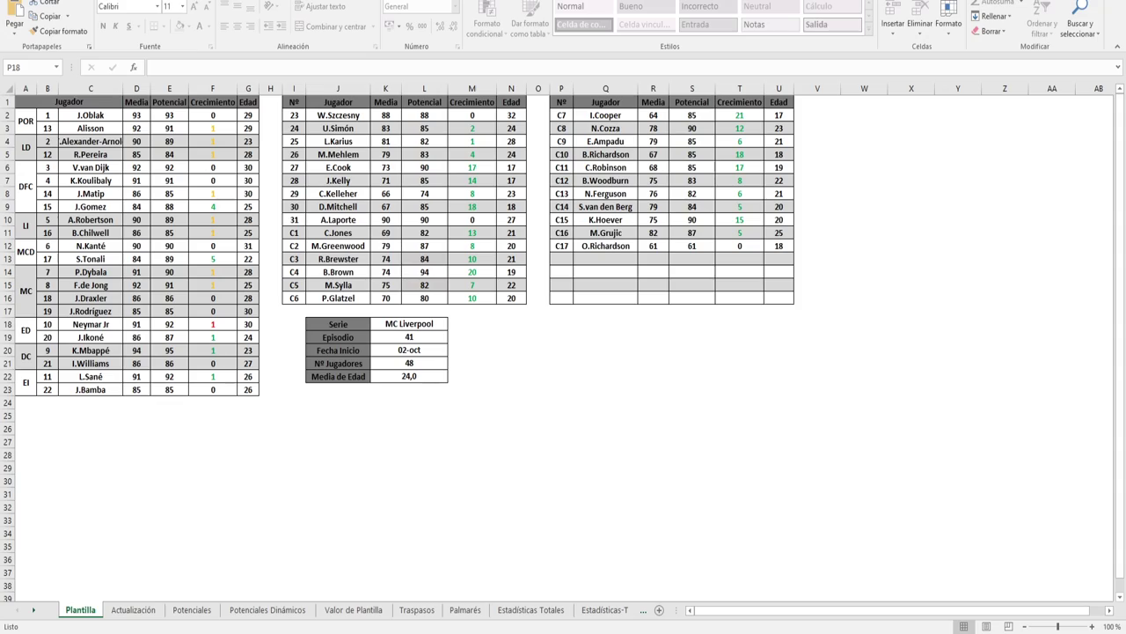
key(alt+Tab)
click(291, 513)
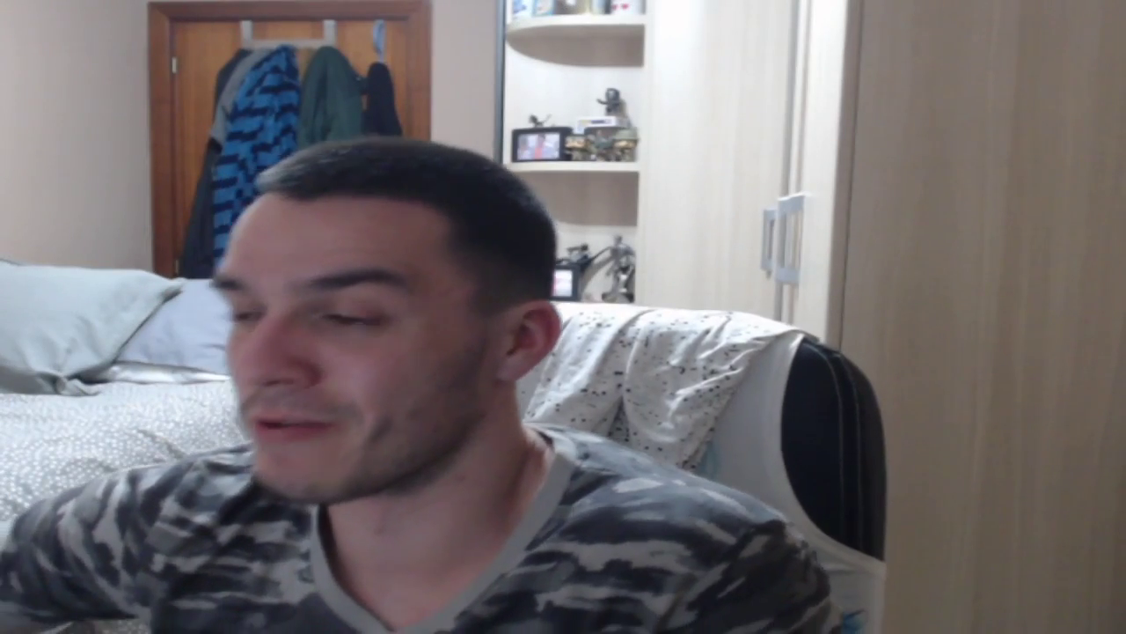